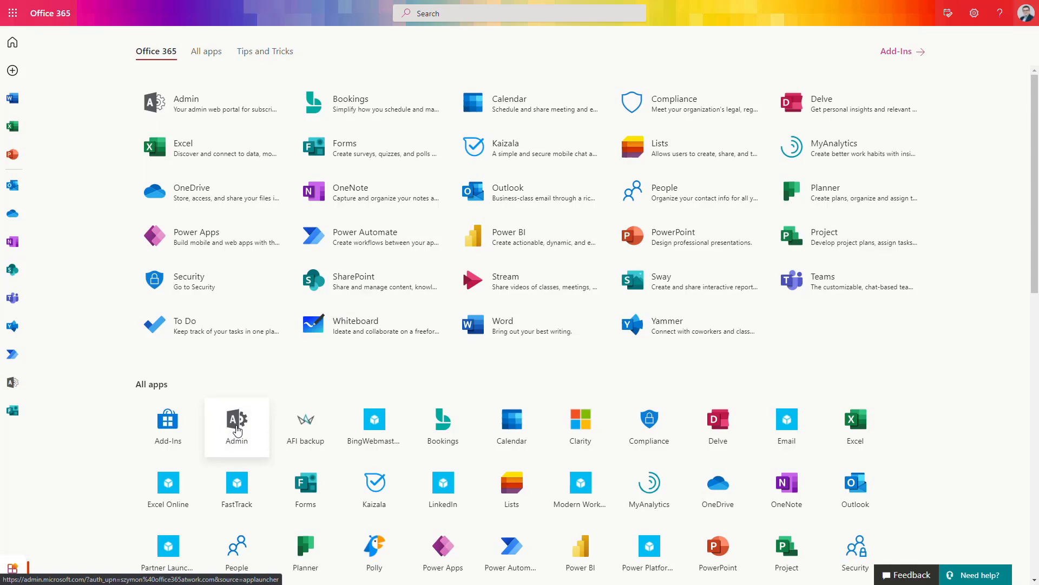
Go from the Office 365 Admin app to the SharePoint admin center and expand Policies.
click(236, 430)
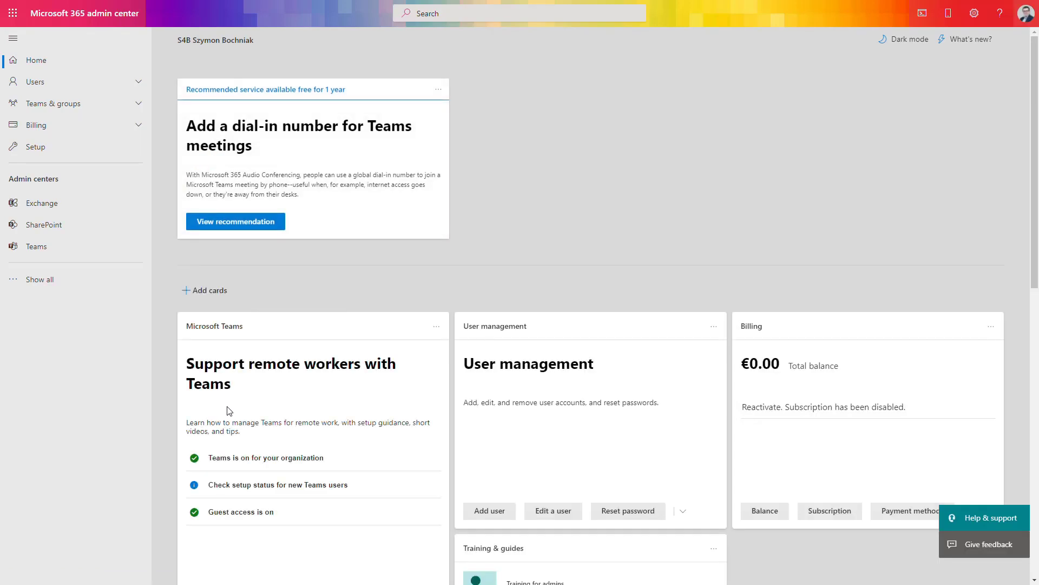
click(66, 231)
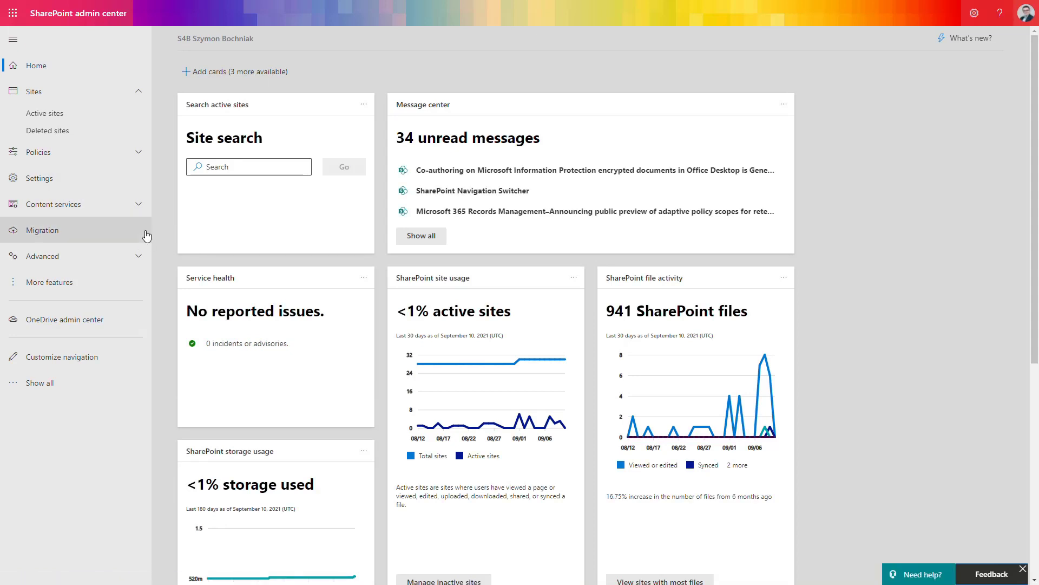
click(92, 159)
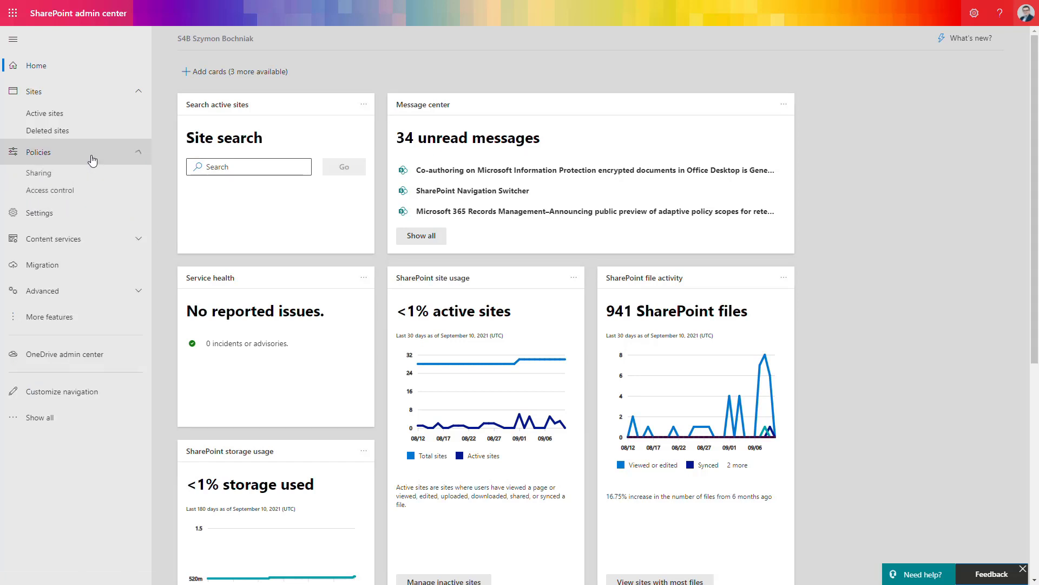
Open the Sharing policy page and make 'Only people in your organization' the default link type.
click(93, 176)
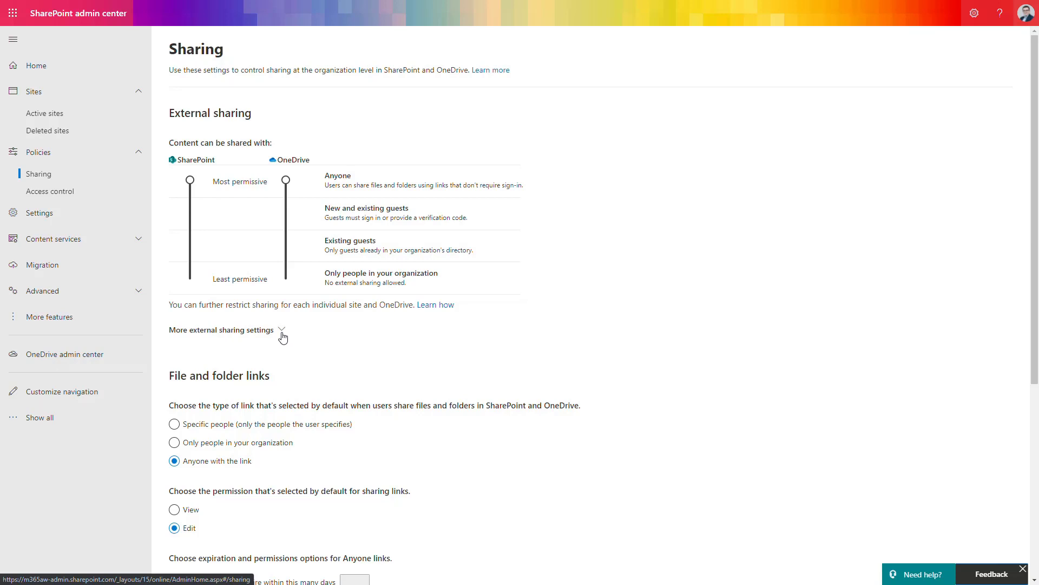
key(Up)
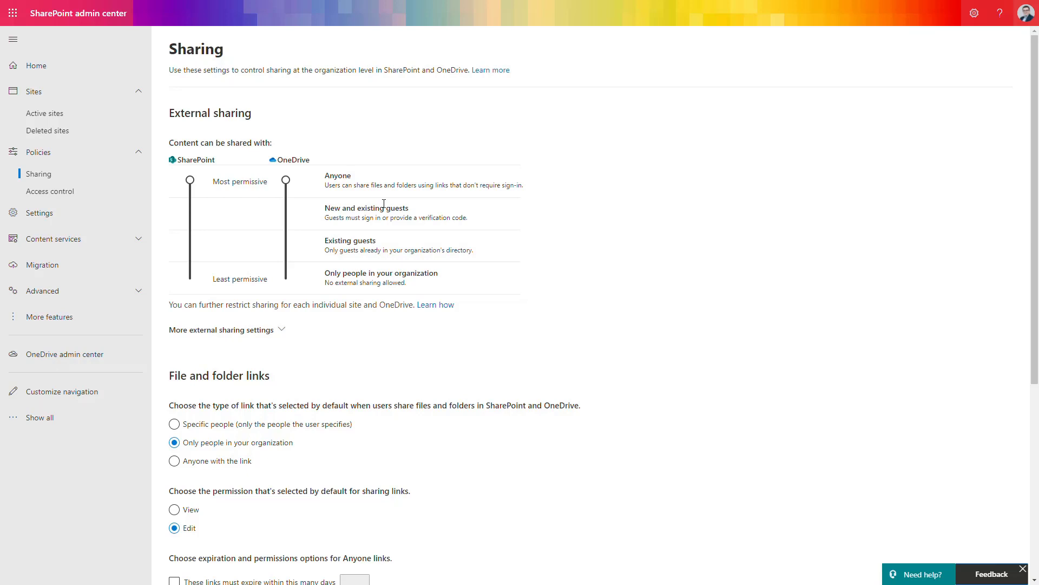
Set OneDrive external sharing to New and existing guests and highlight the verification-code note.
click(387, 206)
drag(470, 221, 422, 227)
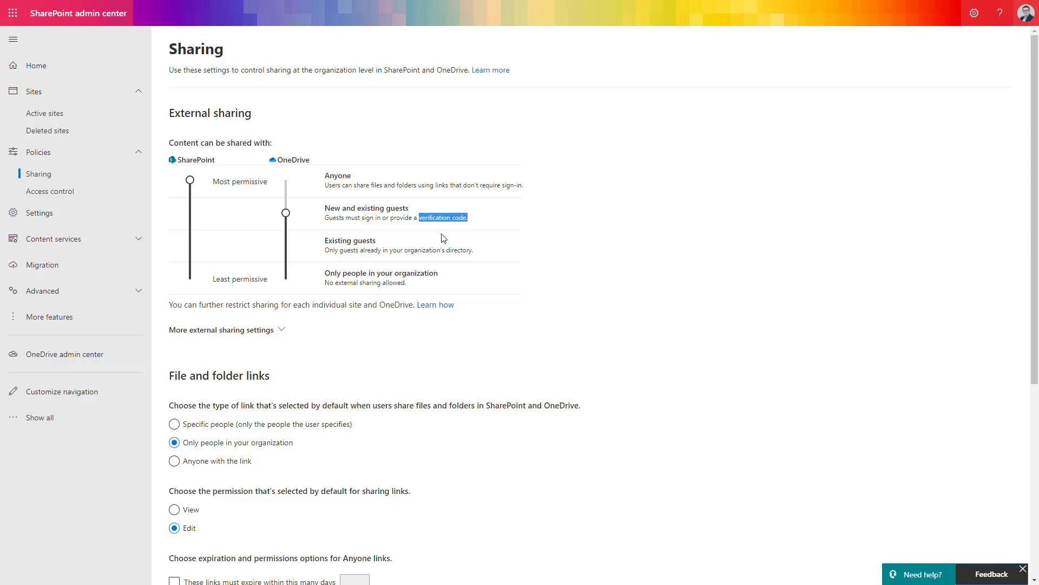
Lower OneDrive external sharing to Existing guests, highlighting the related descriptions.
drag(382, 218, 325, 217)
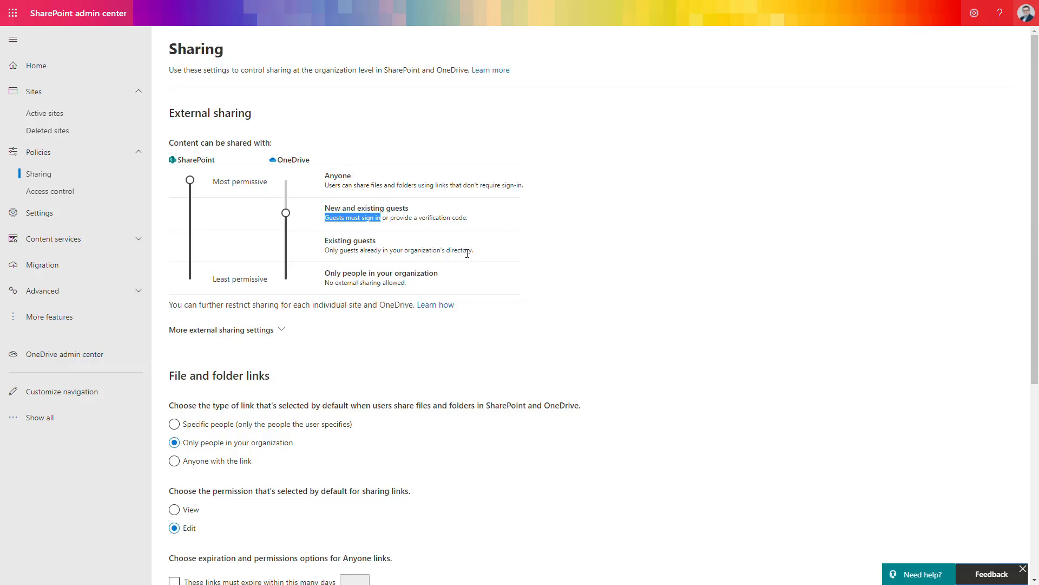
click(416, 248)
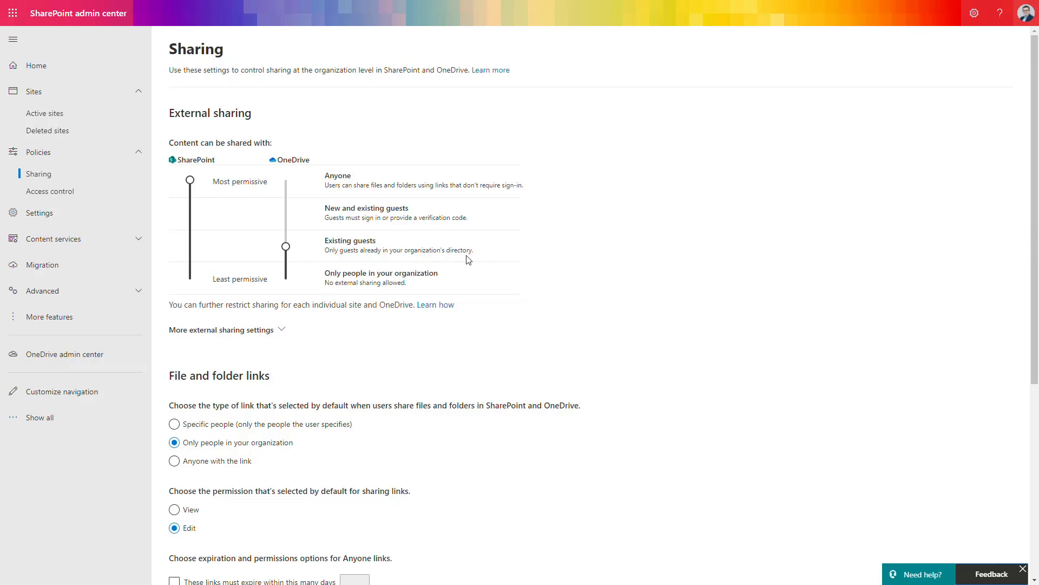
drag(474, 253, 322, 246)
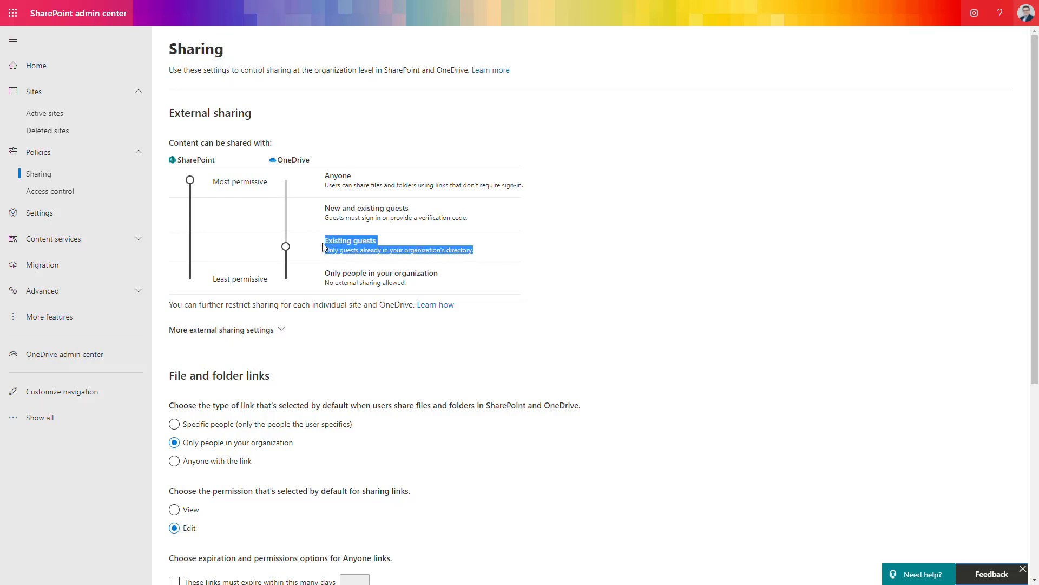
click(500, 253)
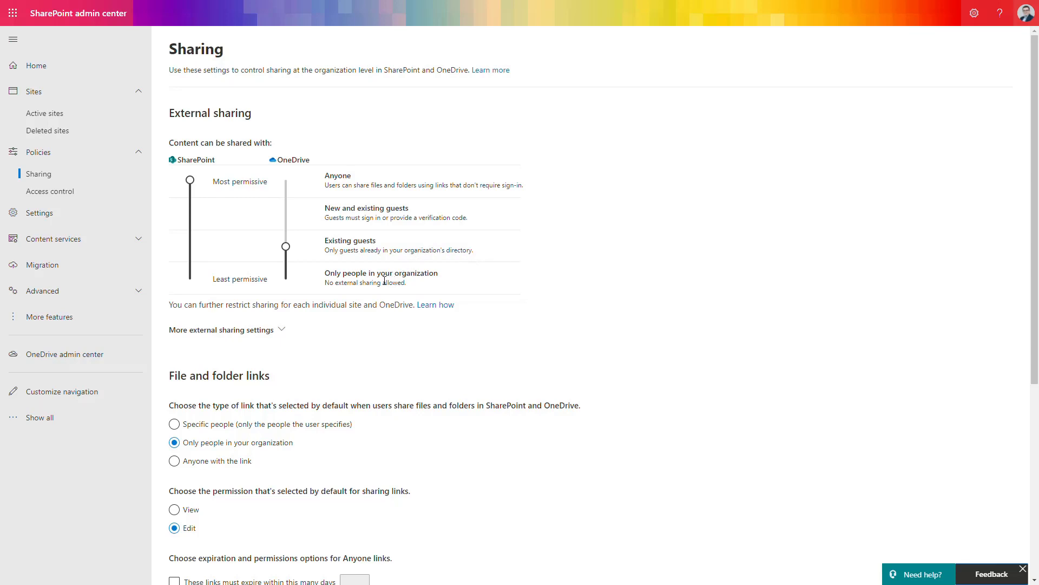
Set the SharePoint and OneDrive sharing sliders both to New and existing guests.
drag(359, 274, 461, 269)
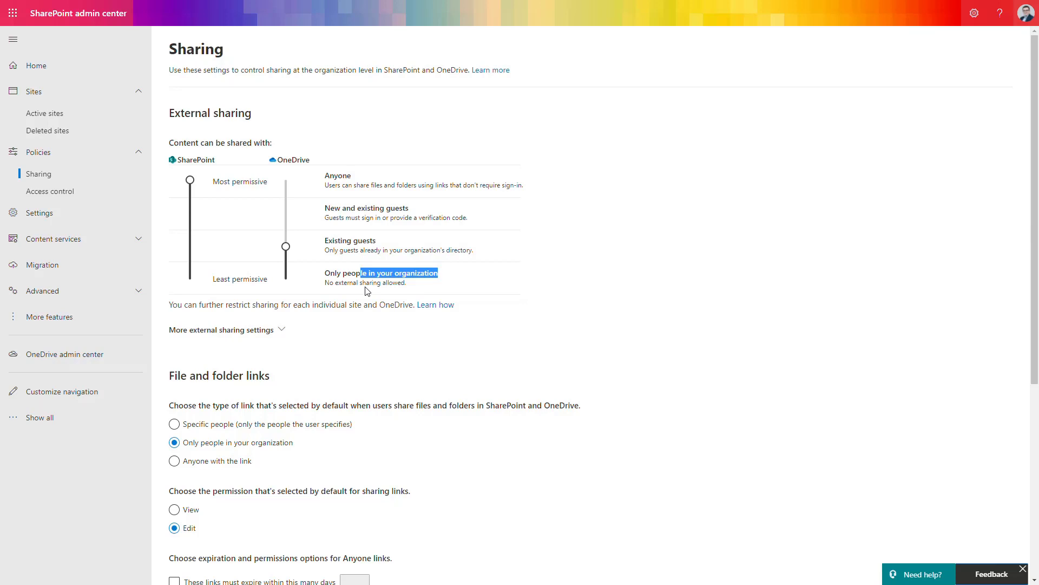
click(192, 220)
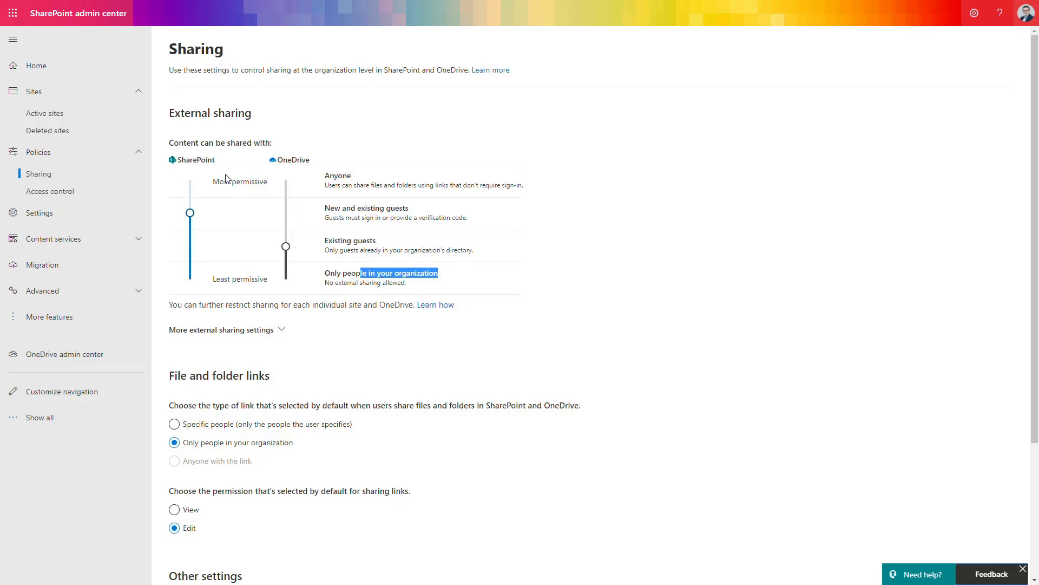
click(289, 202)
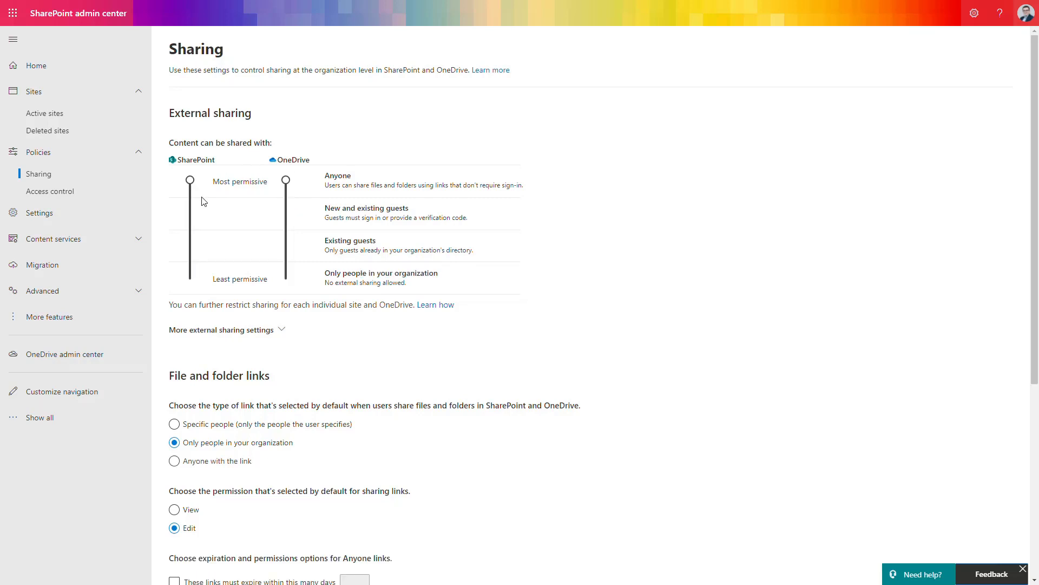
drag(277, 212, 287, 248)
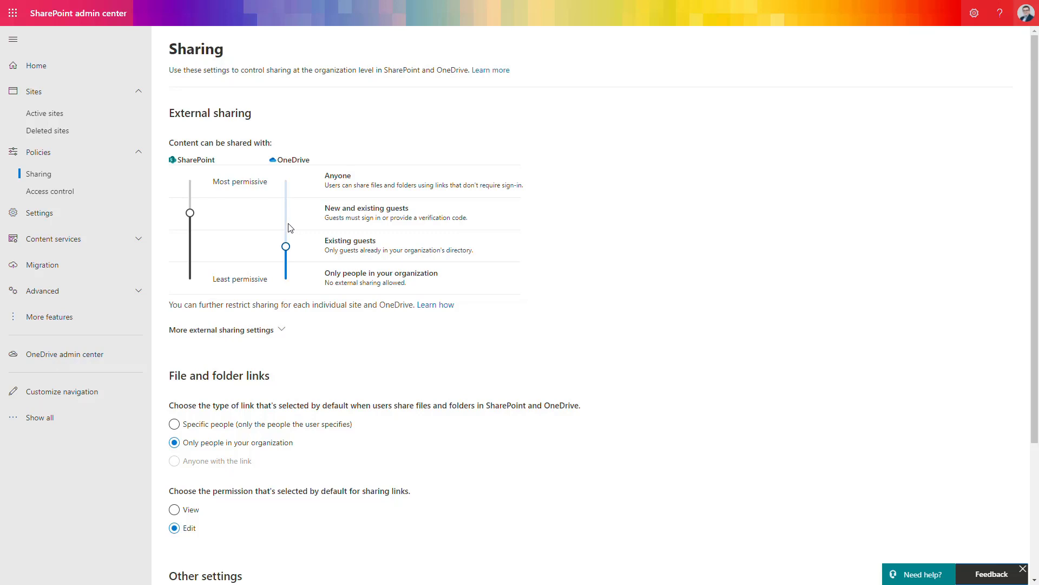
drag(286, 247, 286, 213)
drag(467, 218, 398, 220)
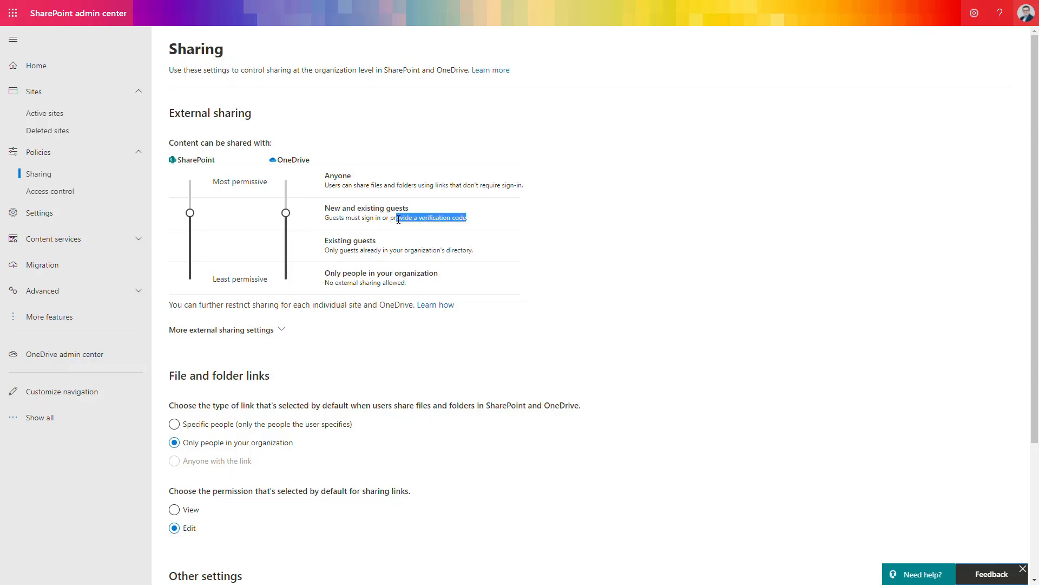
drag(398, 219, 392, 221)
Turn on Limit external sharing by domain and save gmail.com as a blocked domain.
click(521, 216)
click(282, 331)
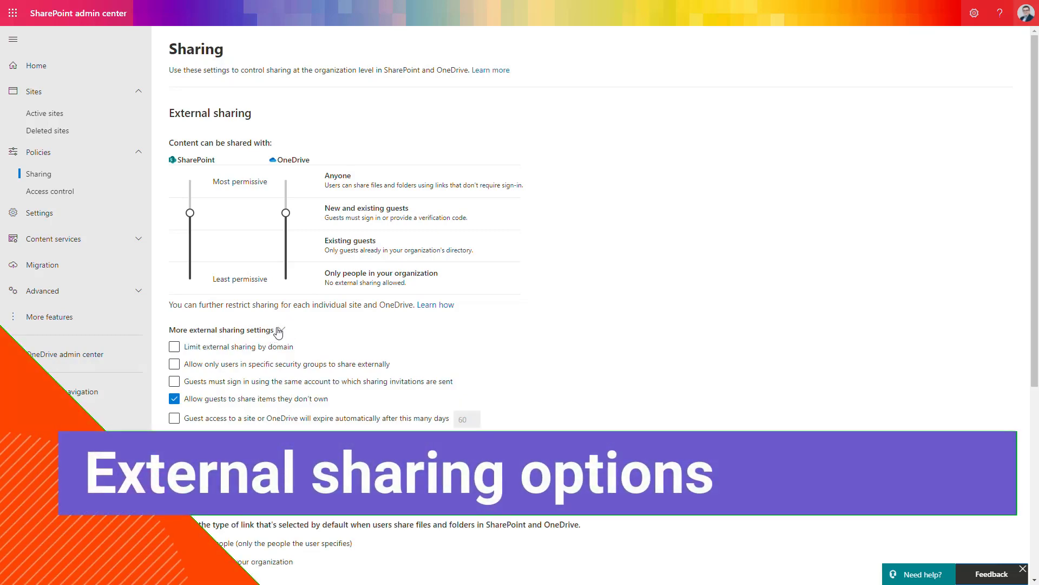
click(287, 349)
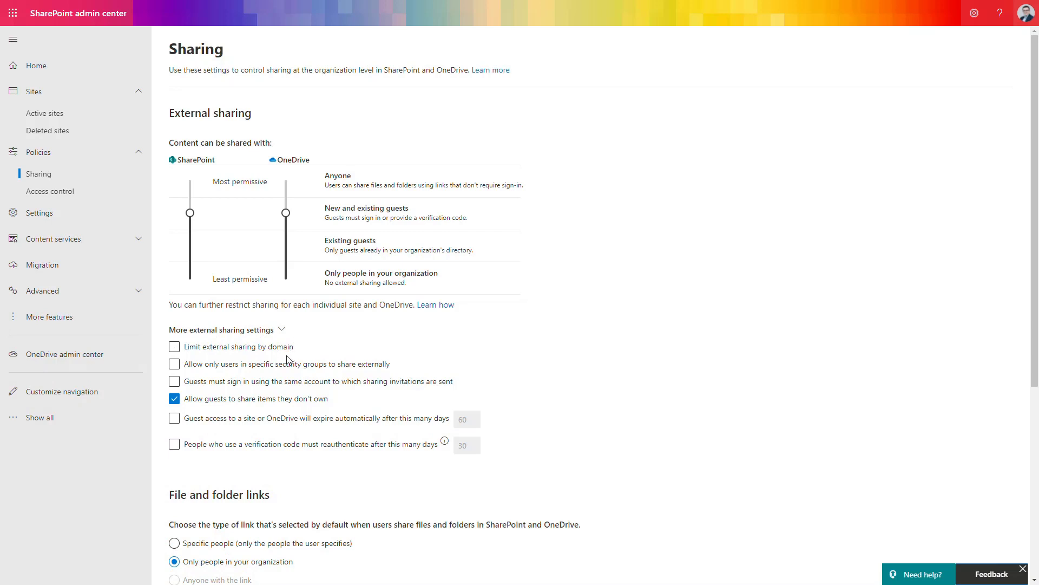
click(276, 348)
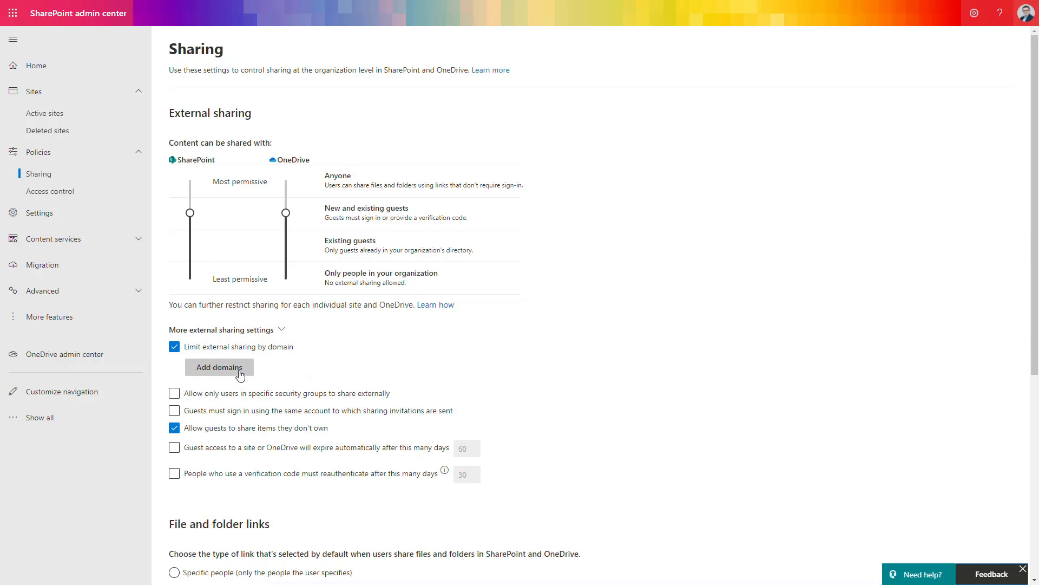
click(241, 374)
click(936, 85)
click(920, 116)
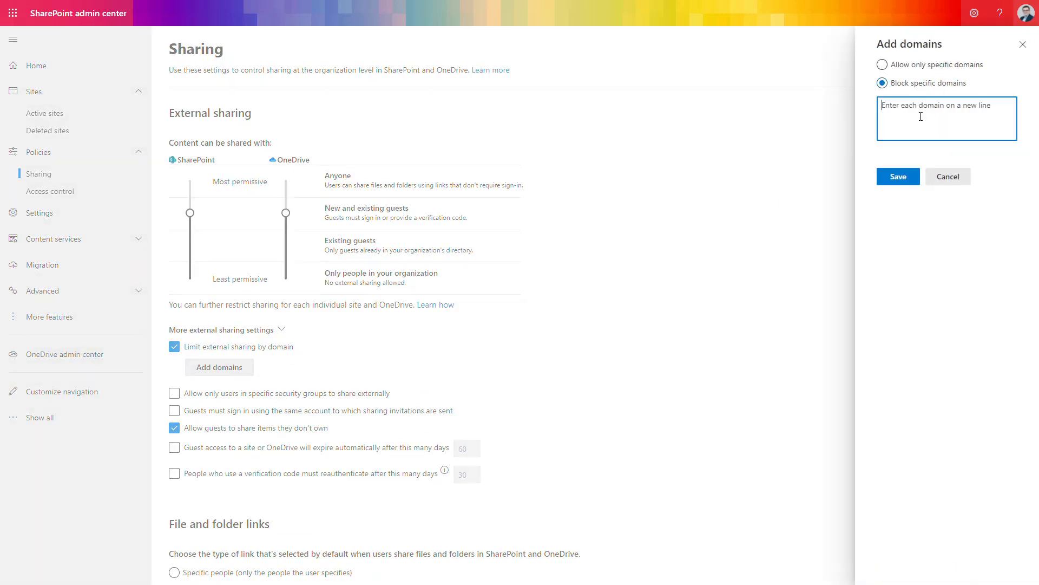
text(gmail.com)
click(901, 177)
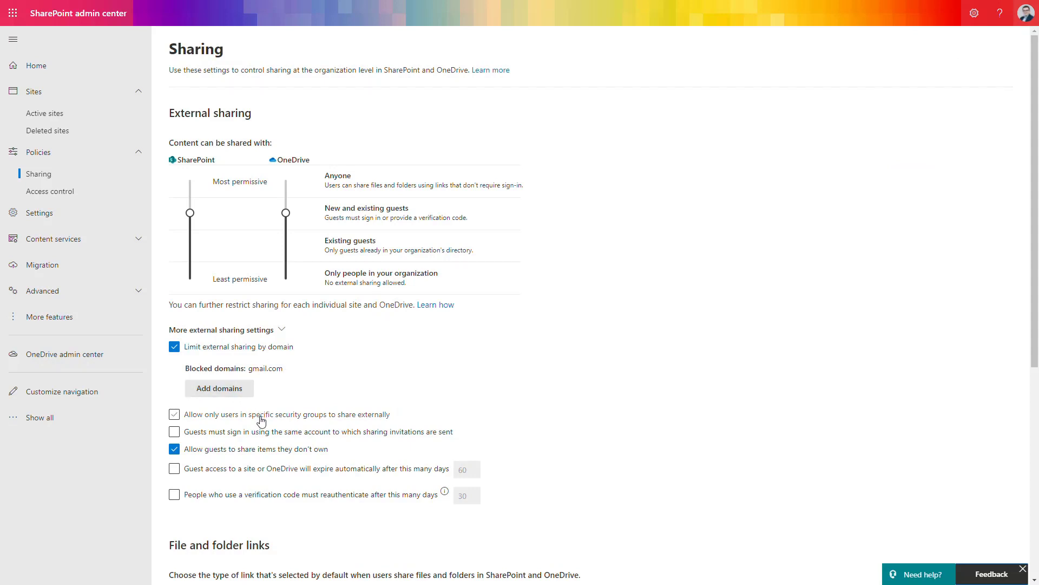
Make guest access expire after 30 days and require verification-code users to reauthenticate.
click(397, 472)
click(386, 495)
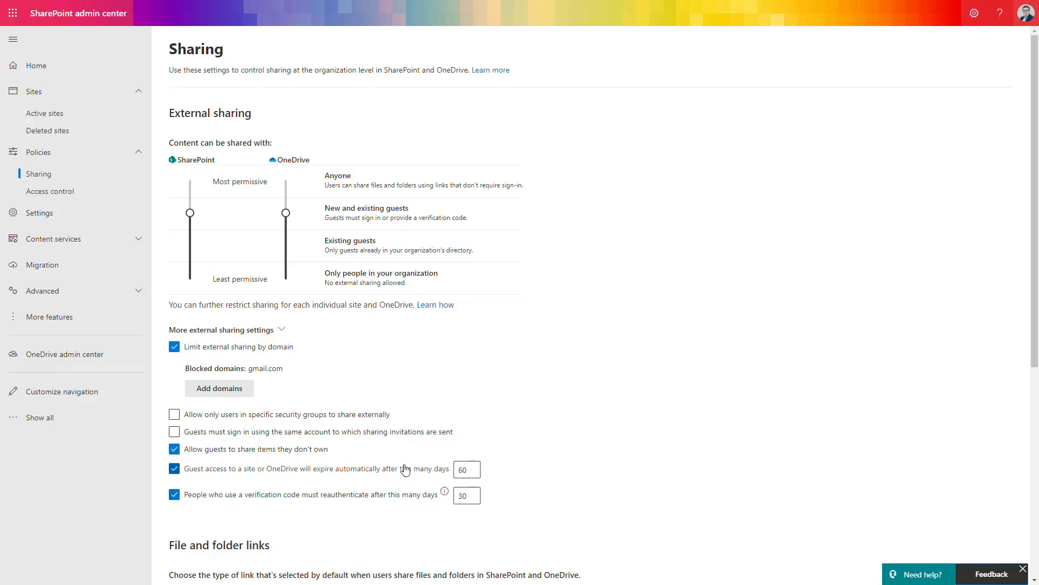
drag(473, 470, 442, 480)
text(30)
Make View the default sharing link permission and save the settings.
scroll(310, 439, down, 5)
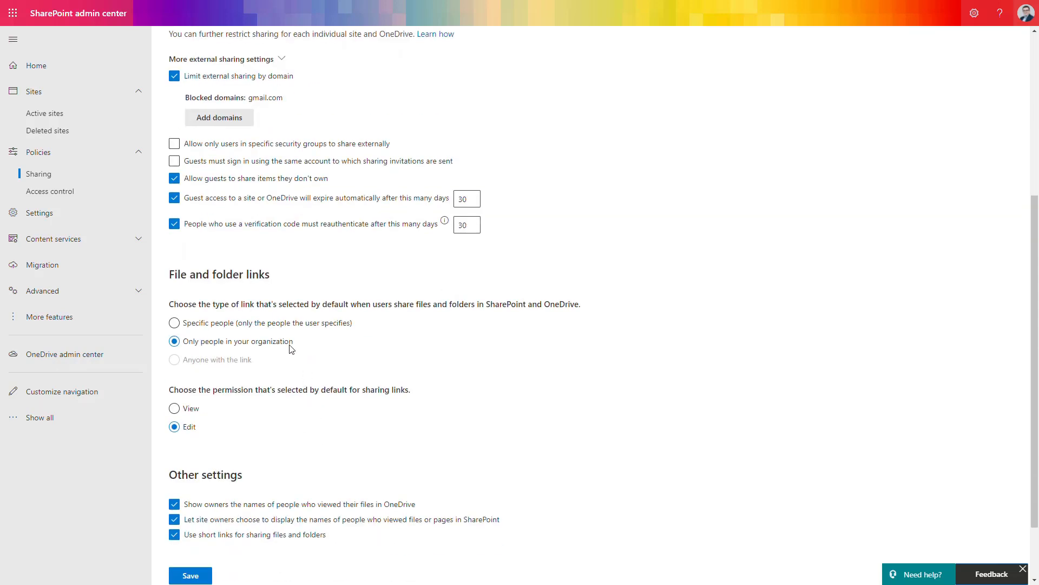
click(191, 410)
scroll(274, 415, down, 2)
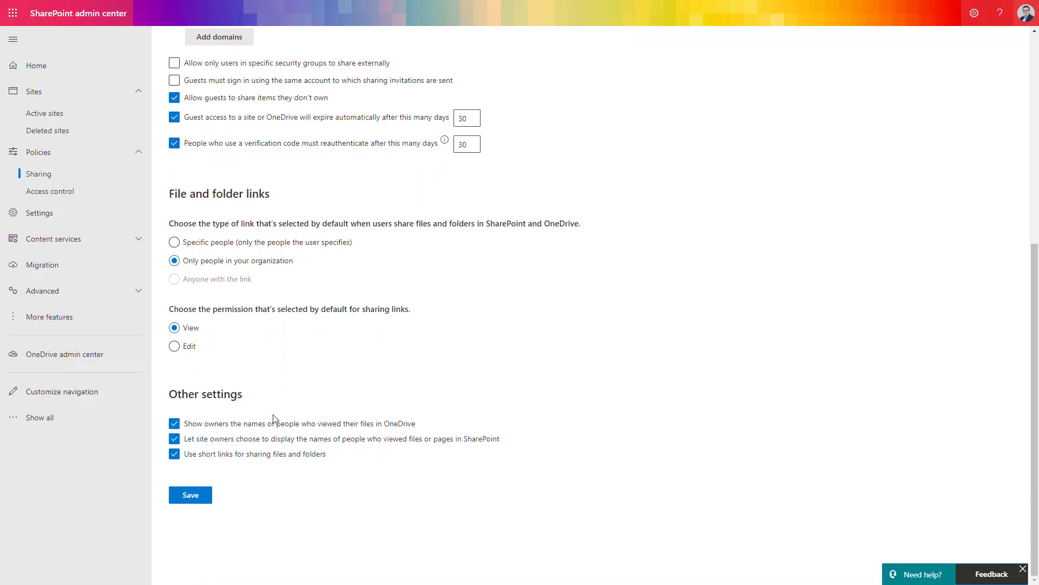
click(190, 495)
scroll(198, 521, down, 10)
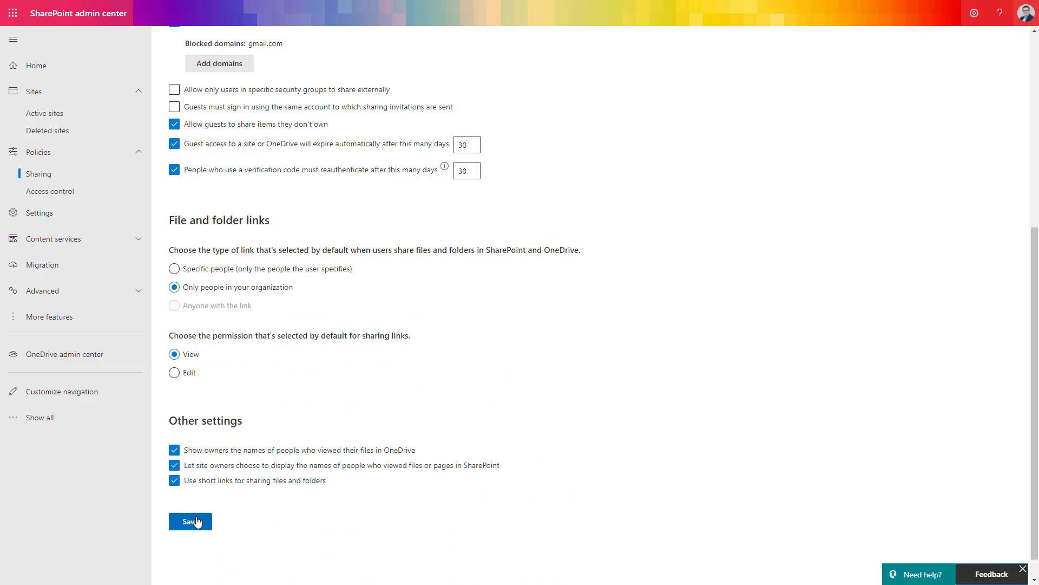
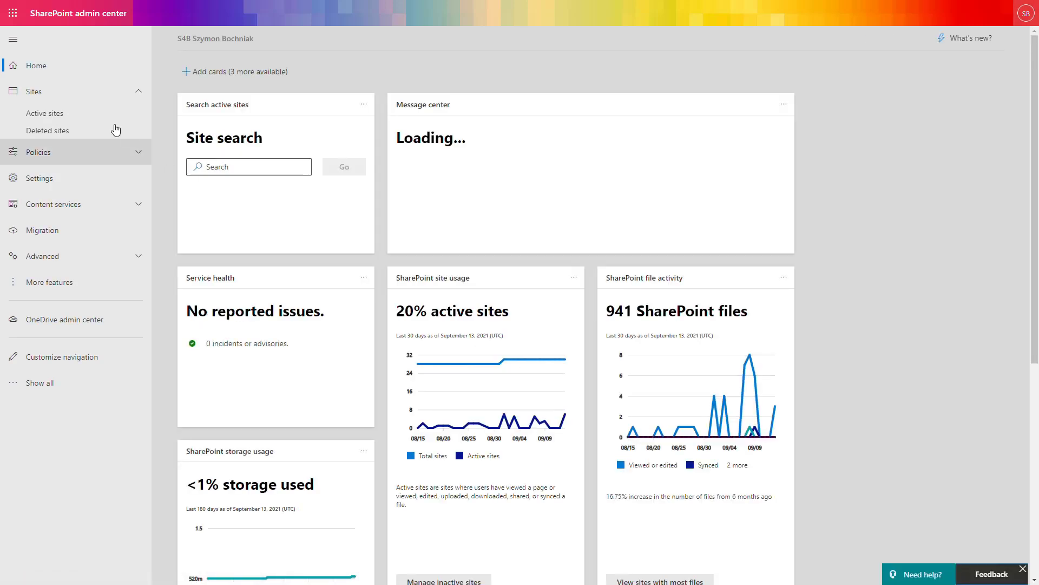
Open the Community site's details panel from the Active sites list.
click(98, 122)
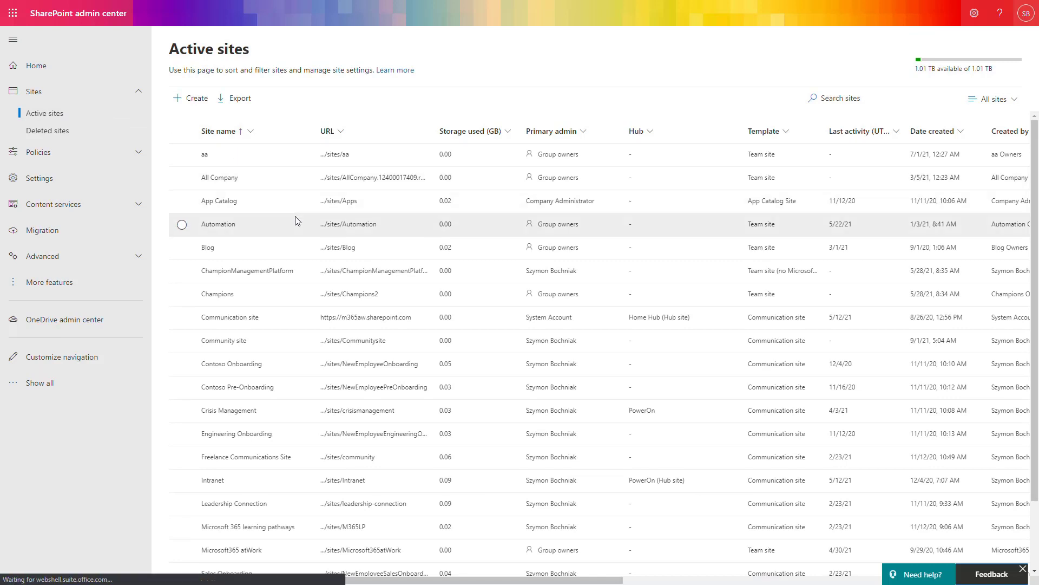
click(276, 343)
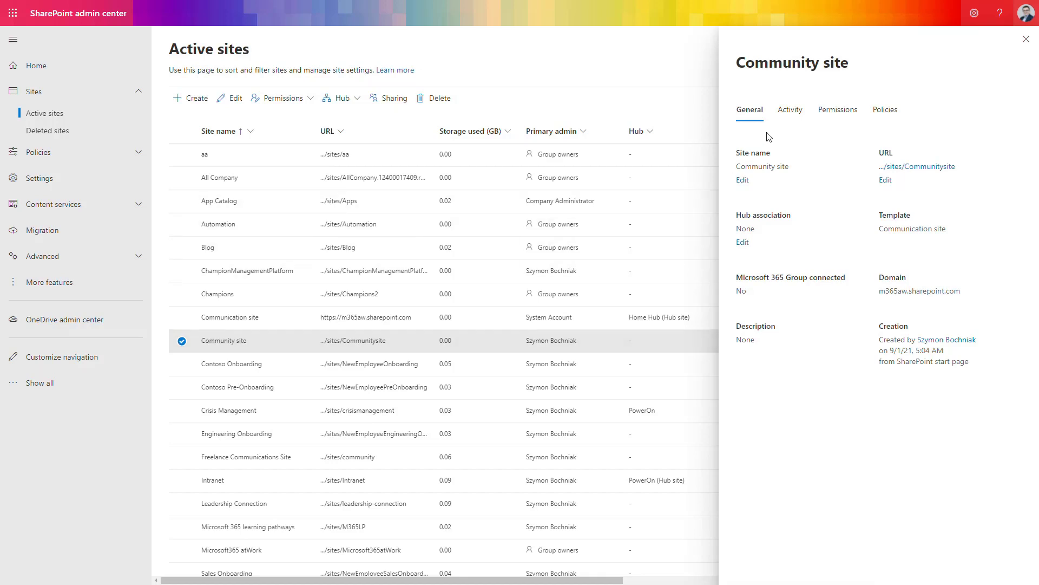
Open the Community site's external sharing settings from its Policies tab.
click(880, 104)
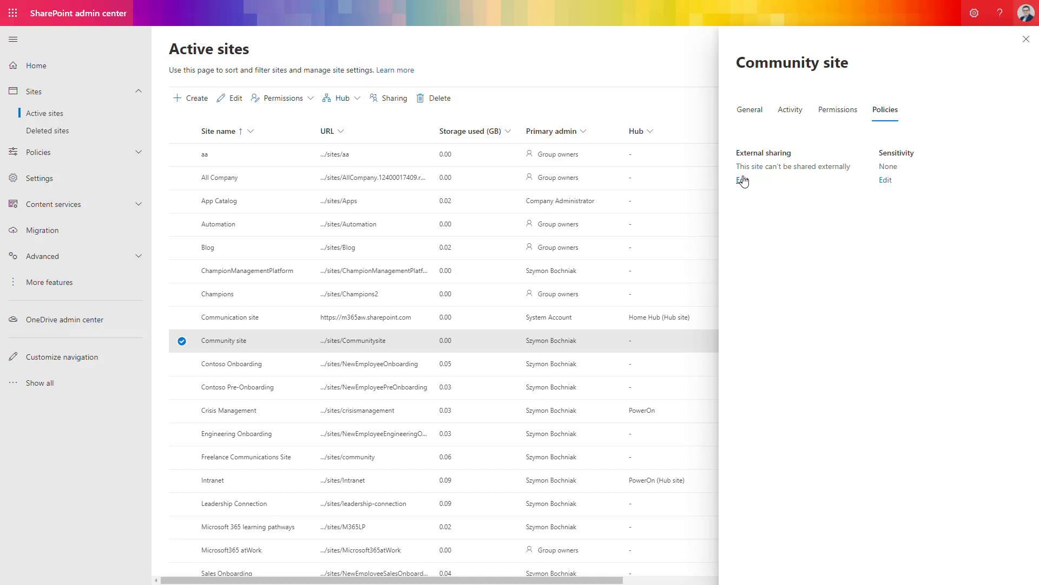
click(743, 181)
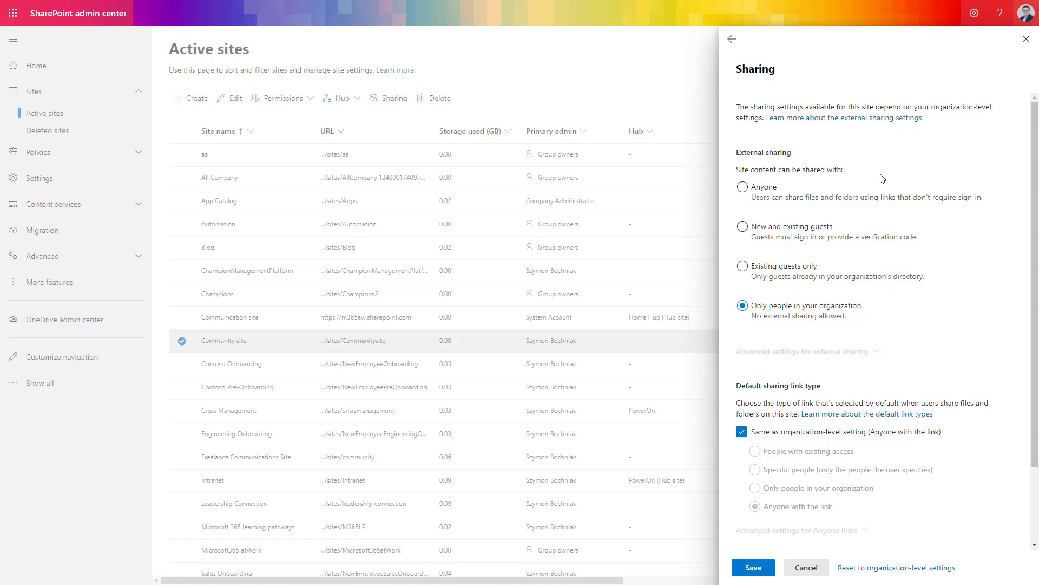
Set Community site sharing to 'New and existing guests' and turn on 'Limit sharing by domain'.
click(823, 235)
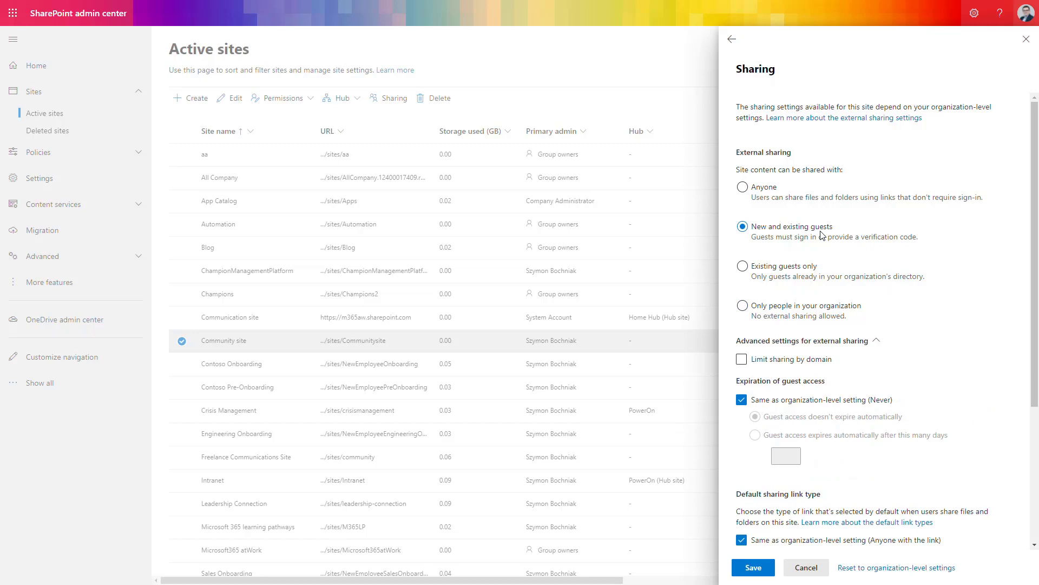
click(804, 361)
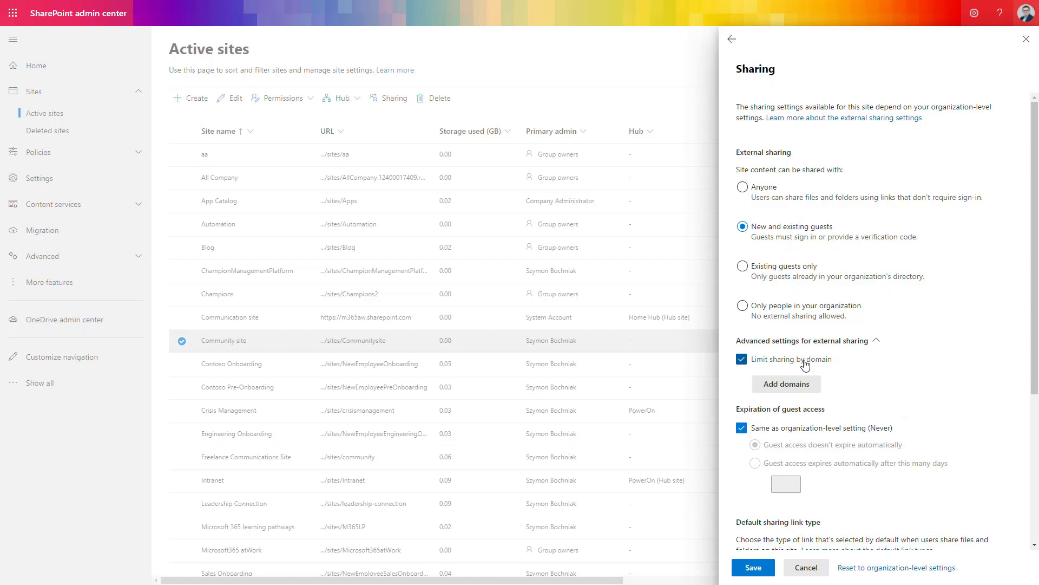
scroll(805, 363, down, 4)
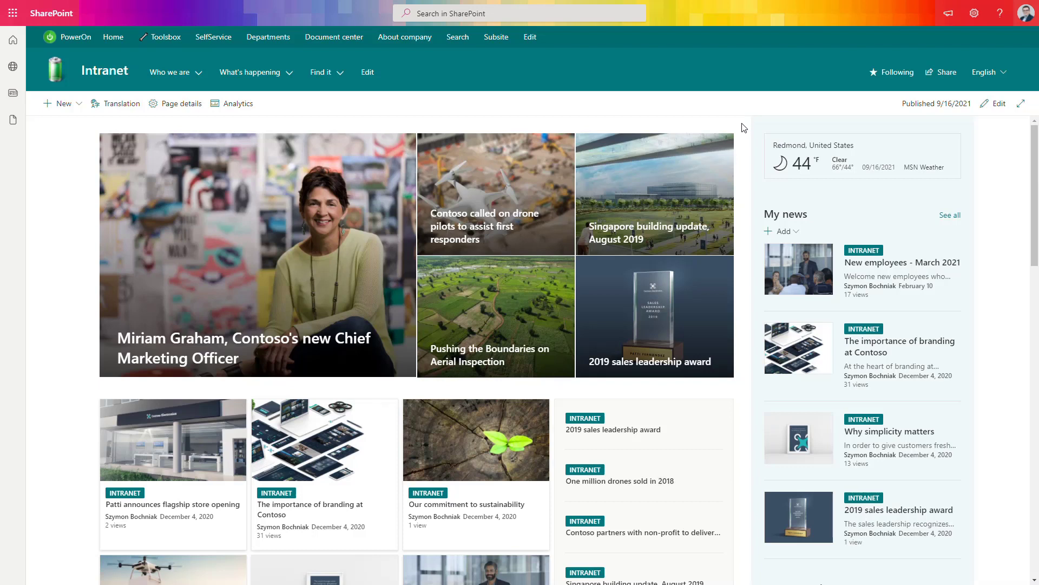
Cancel the Intranet Share site panel and bring up the site's Settings pane.
click(943, 74)
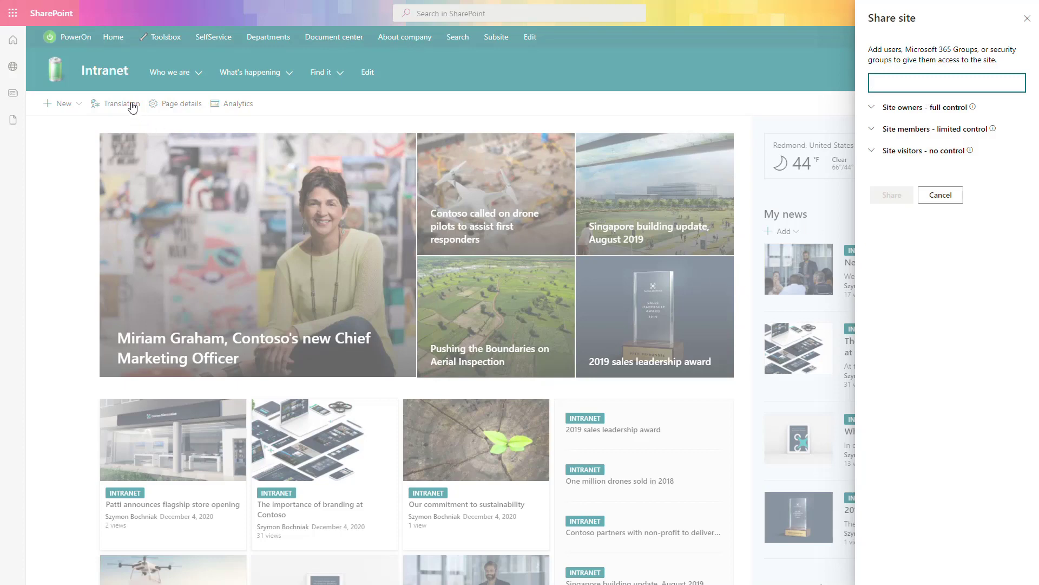
click(543, 91)
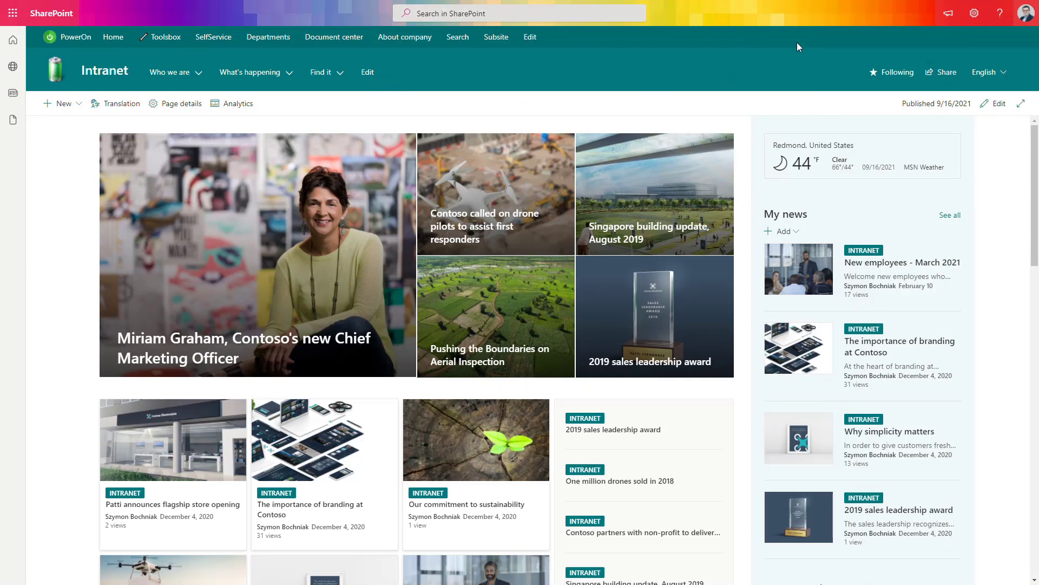
click(973, 18)
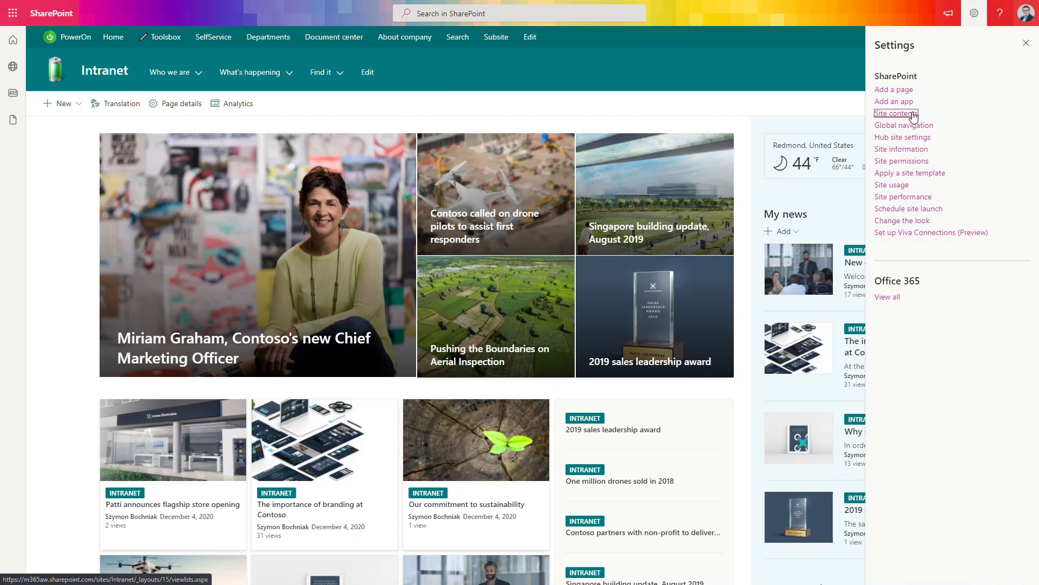
Go to Site contents, open the Documents library, and start sharing Contoso Flex.pdf by link.
click(912, 113)
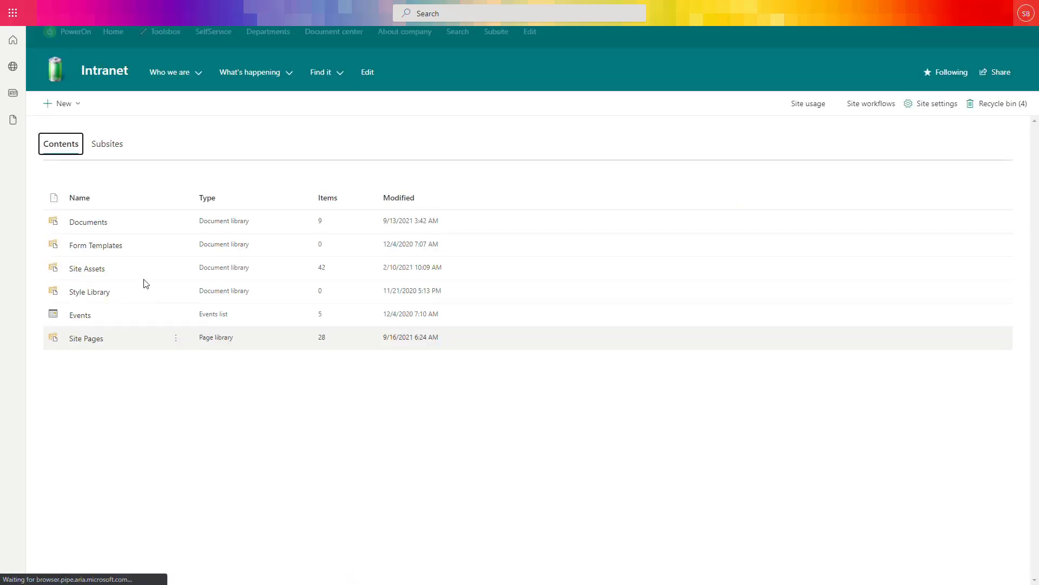
click(99, 224)
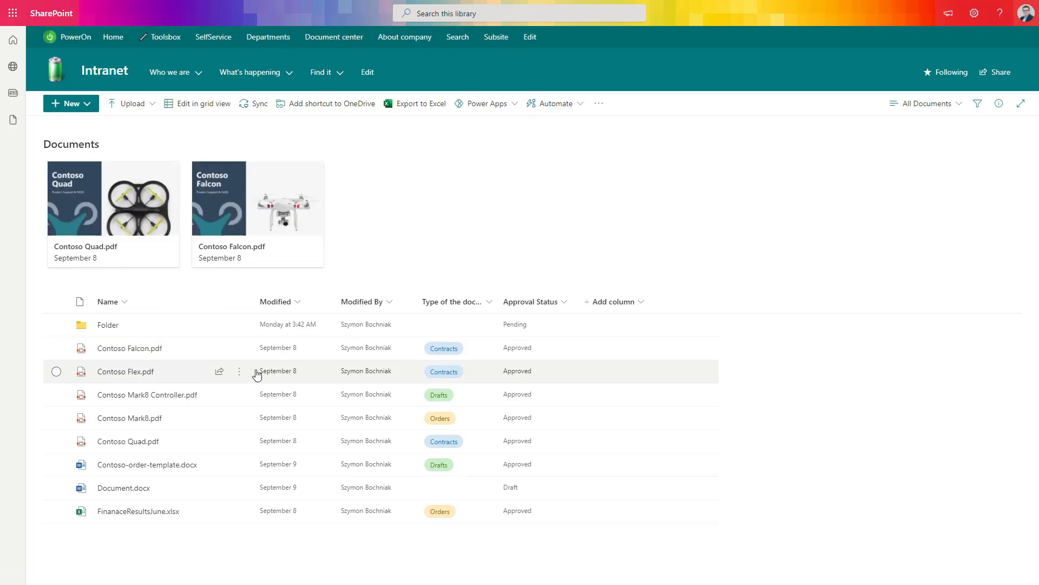
click(220, 395)
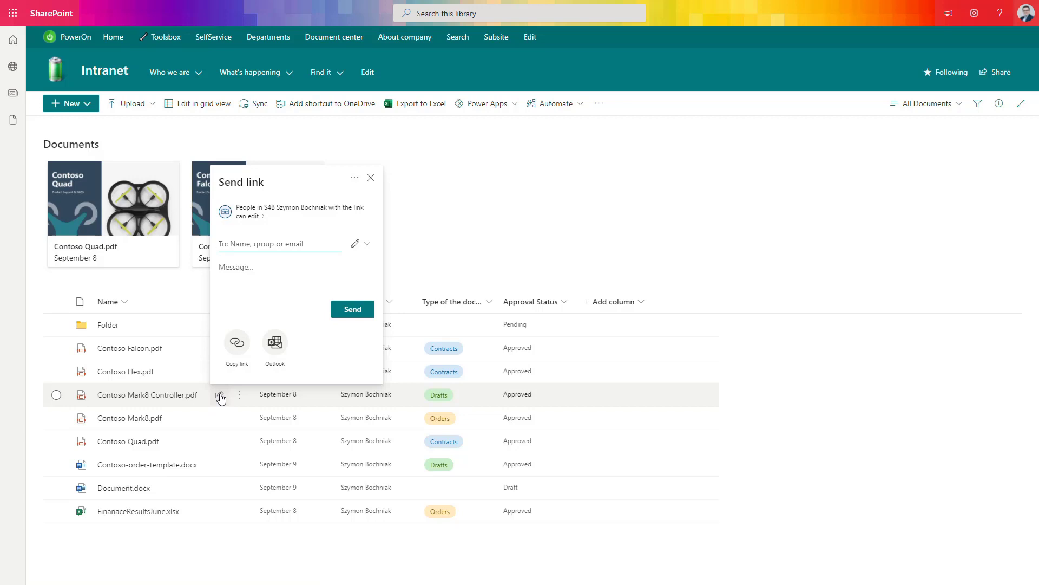
Reopen the send-link dialog and add the suggested Gmail guest as the link's recipient.
click(221, 398)
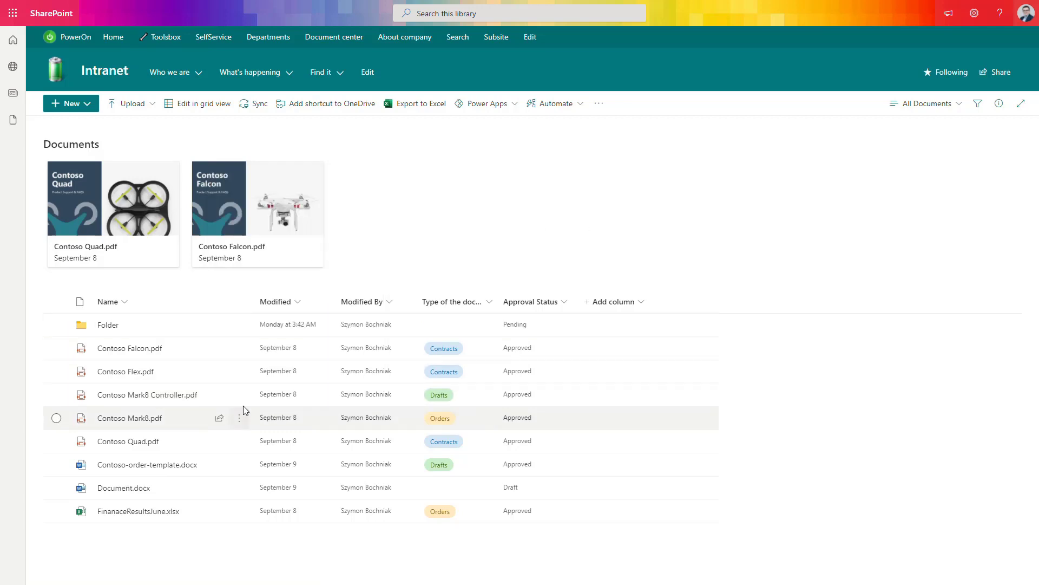
click(219, 400)
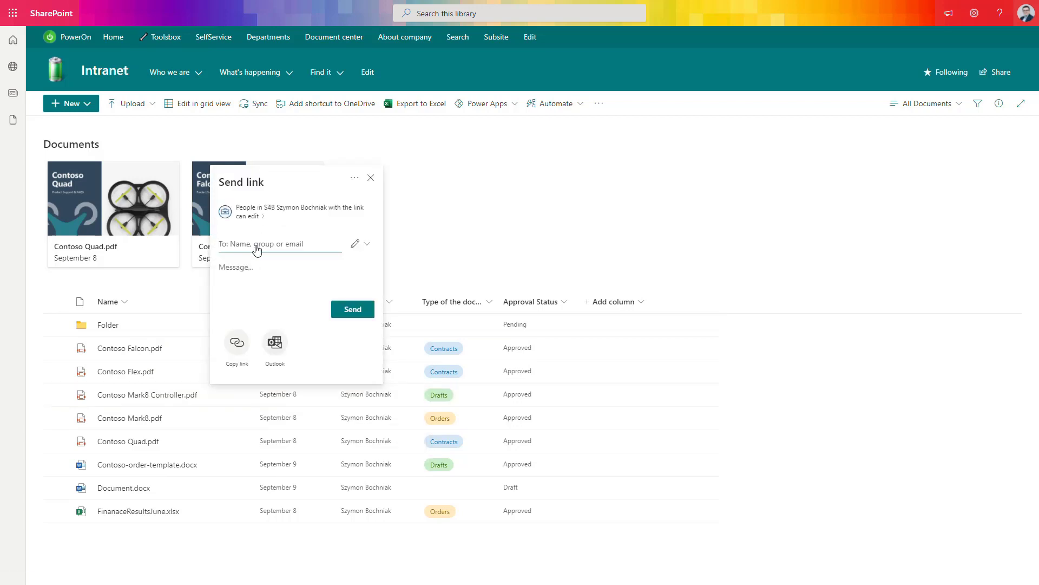
click(256, 249)
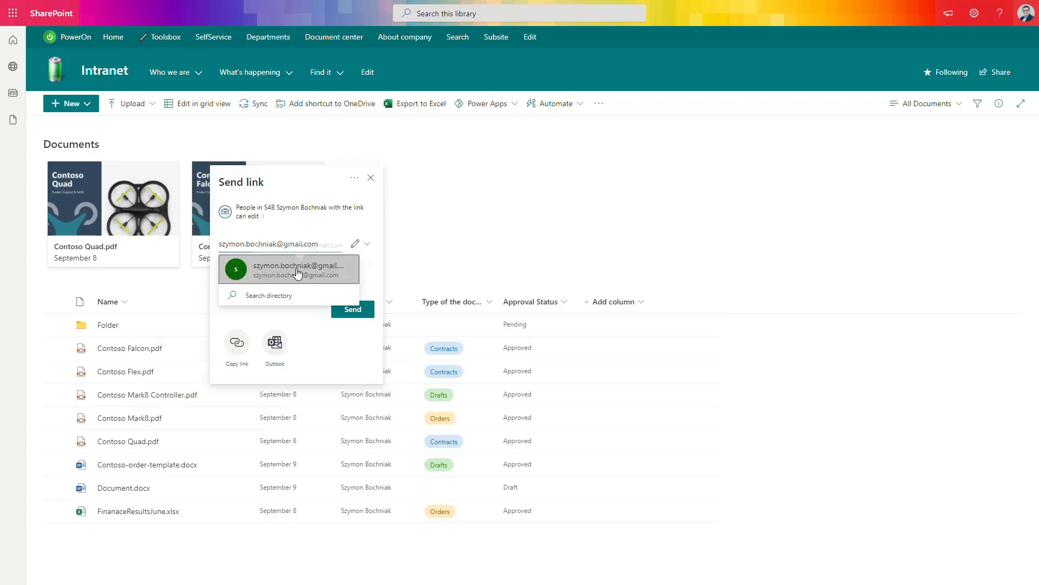
click(297, 274)
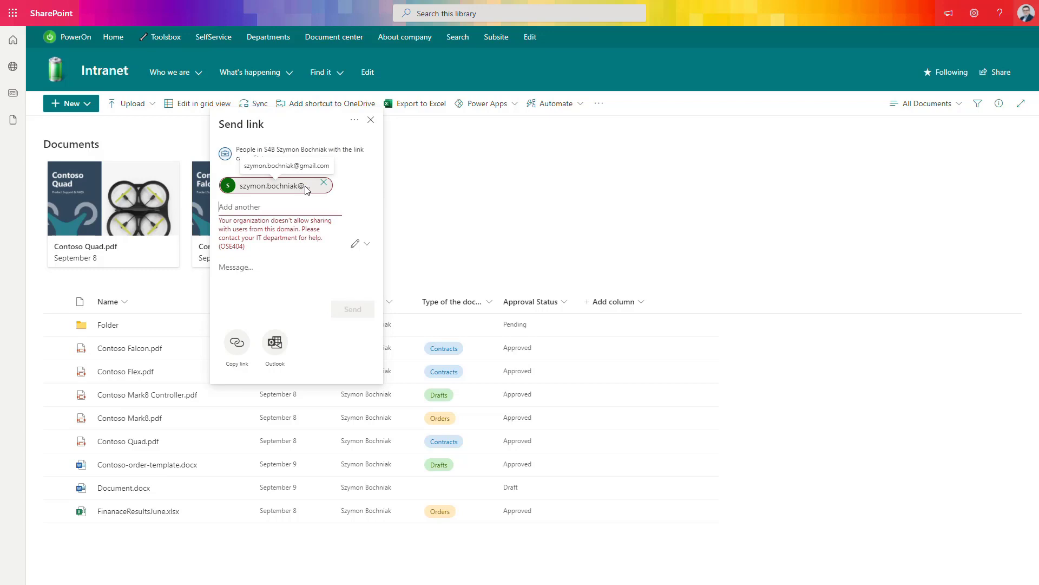
Replace the rejected Gmail recipient with the guest's external work e-mail address and open link settings.
click(324, 182)
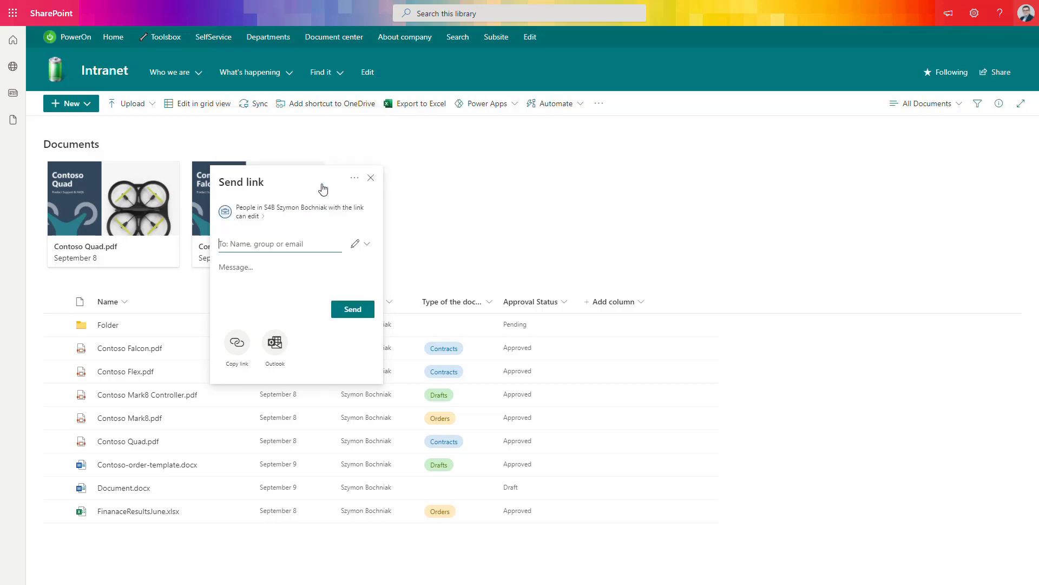
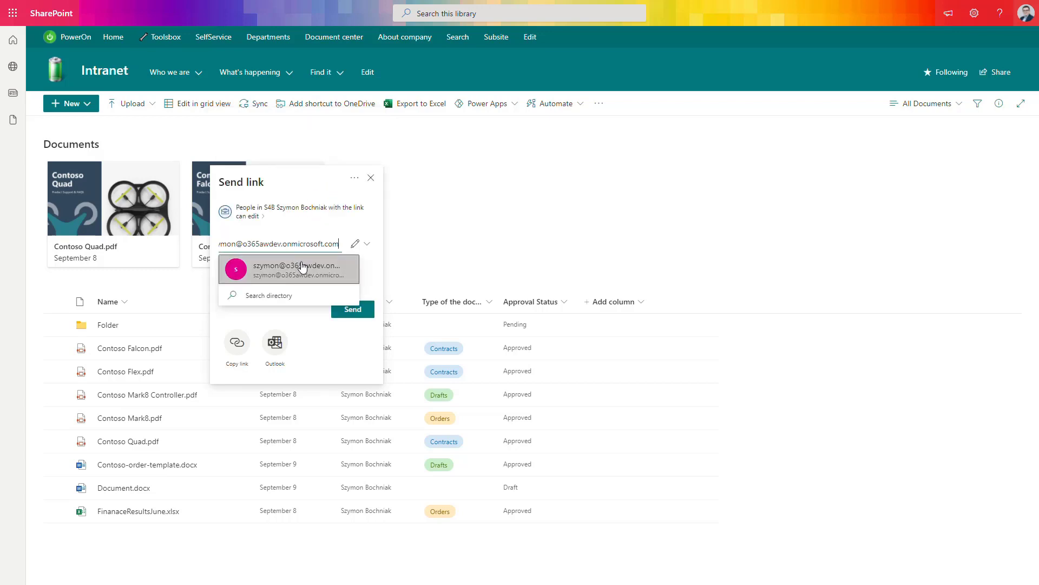
click(302, 268)
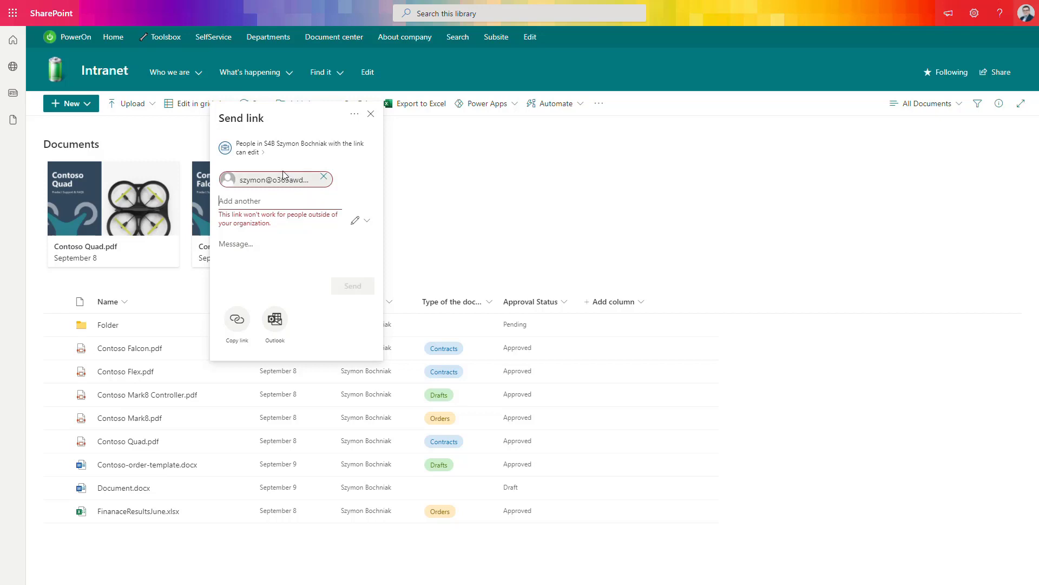
click(261, 156)
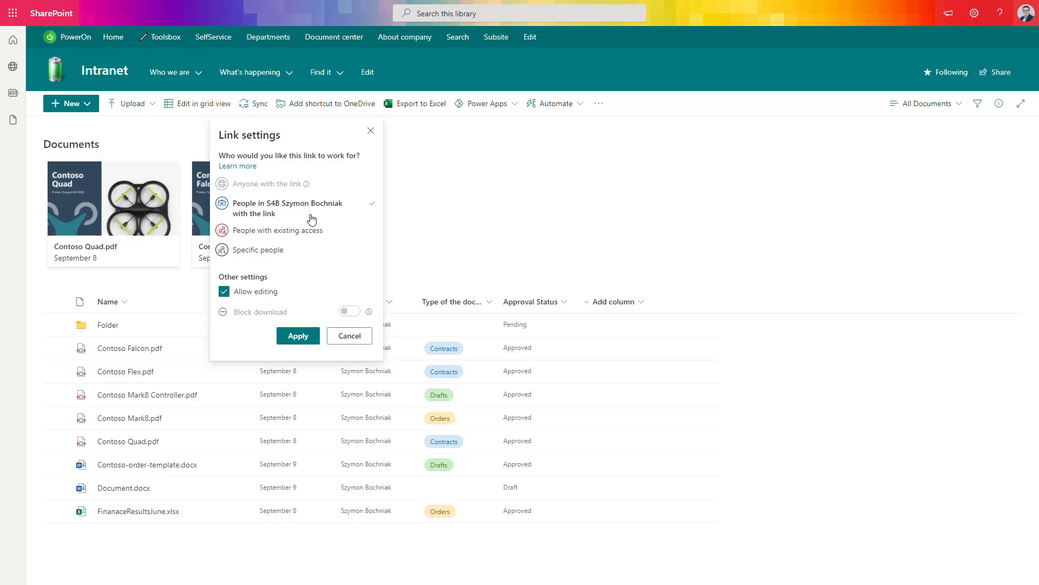
Restrict the Contoso Flex link to Specific people with editing allowed, then return to sending.
click(299, 237)
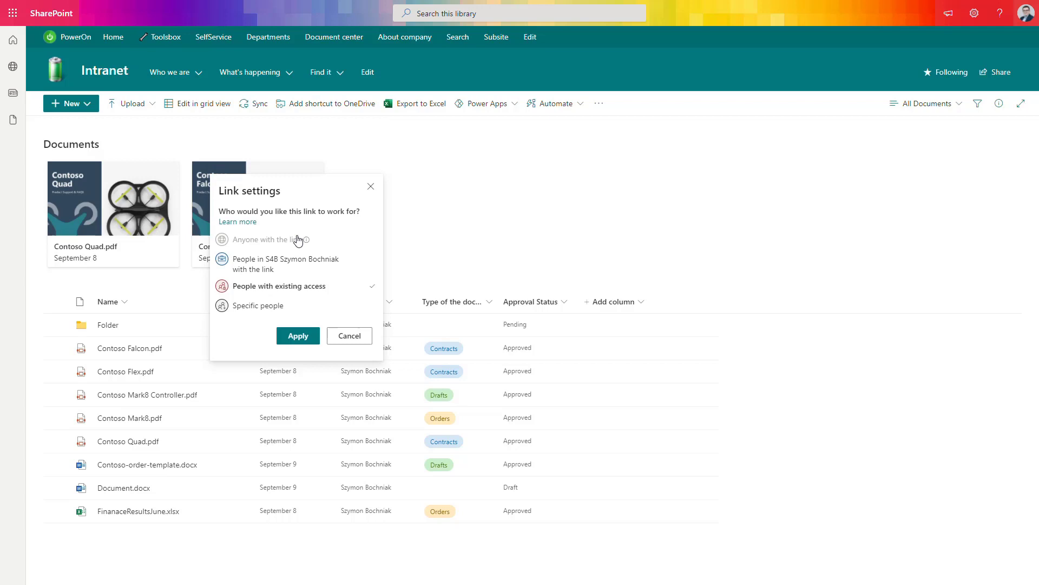
click(283, 306)
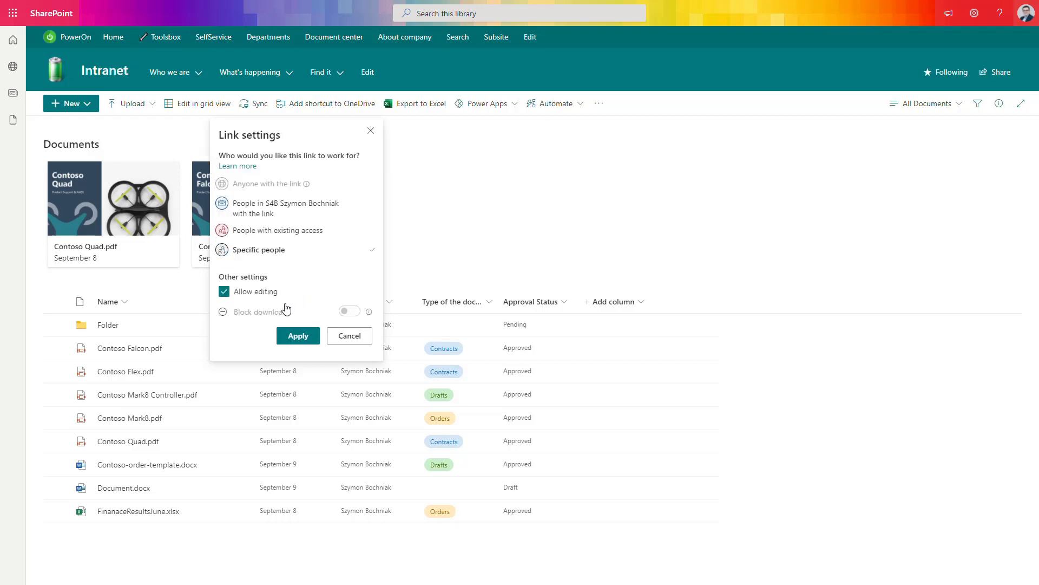
click(298, 336)
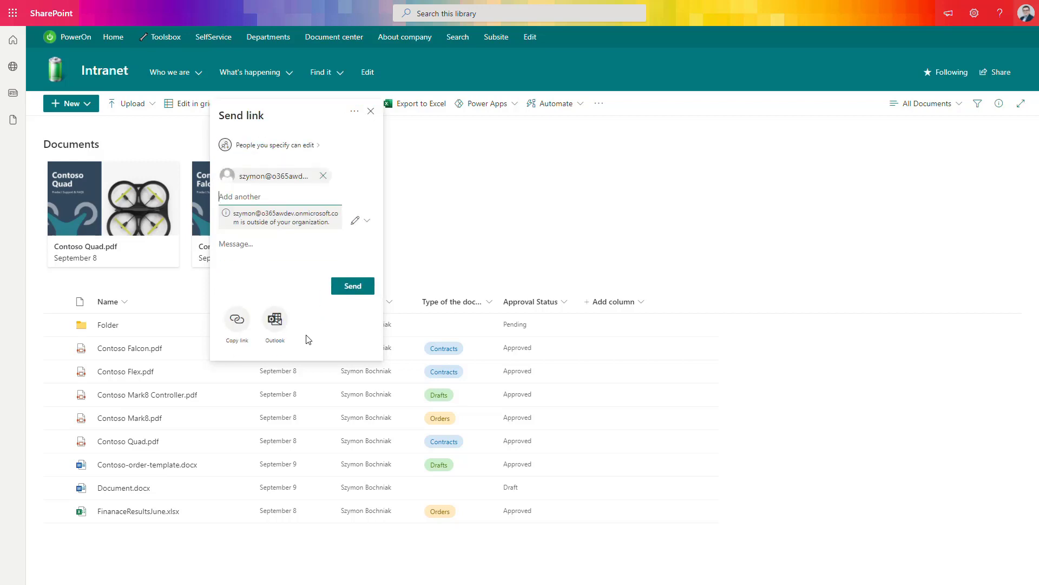
click(371, 230)
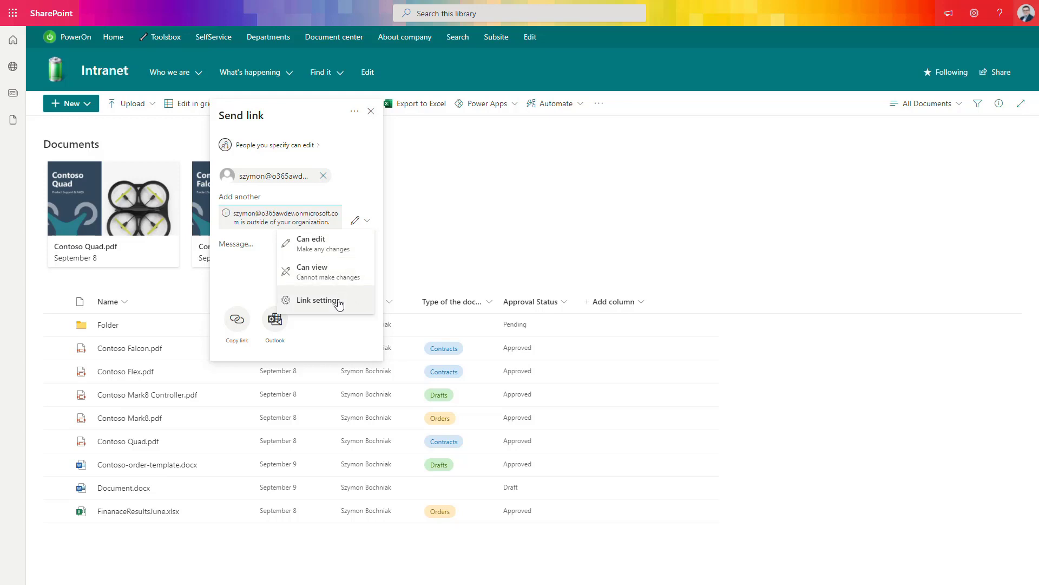
click(339, 301)
mouse_move(368, 314)
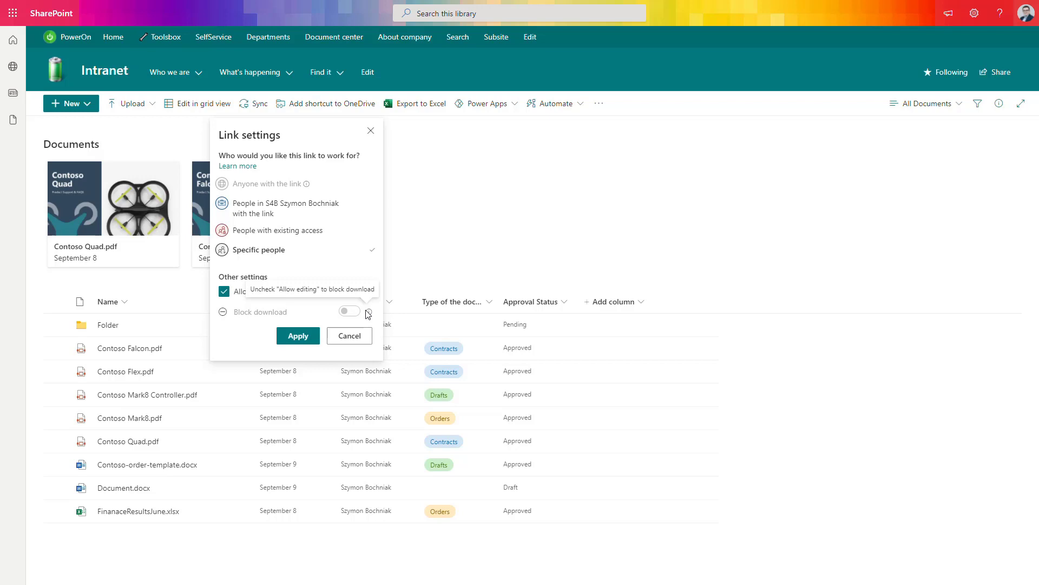
click(299, 335)
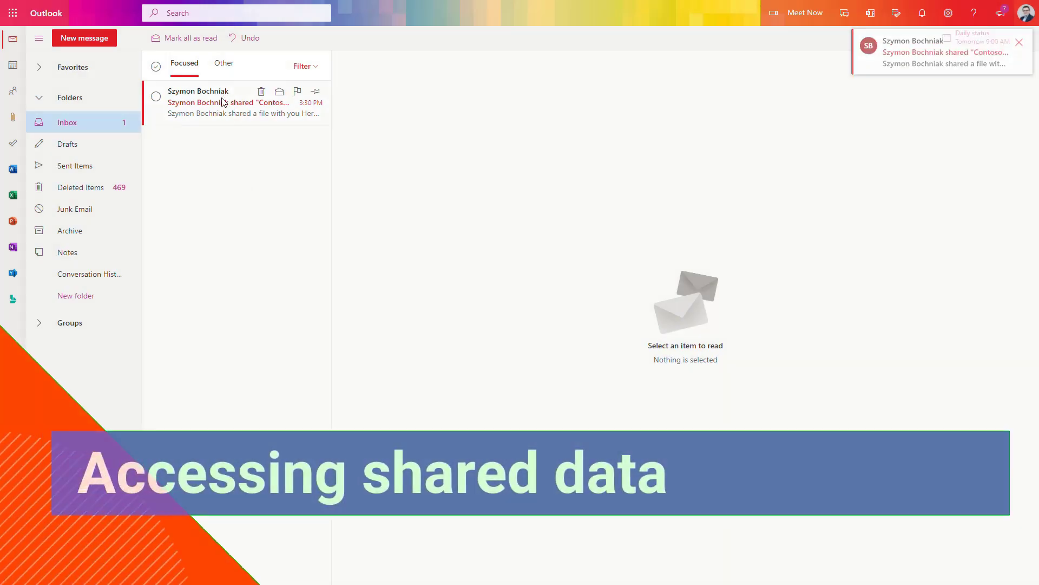
Open the Contoso Flex sharing email, trust its content, and follow the Open link.
click(223, 102)
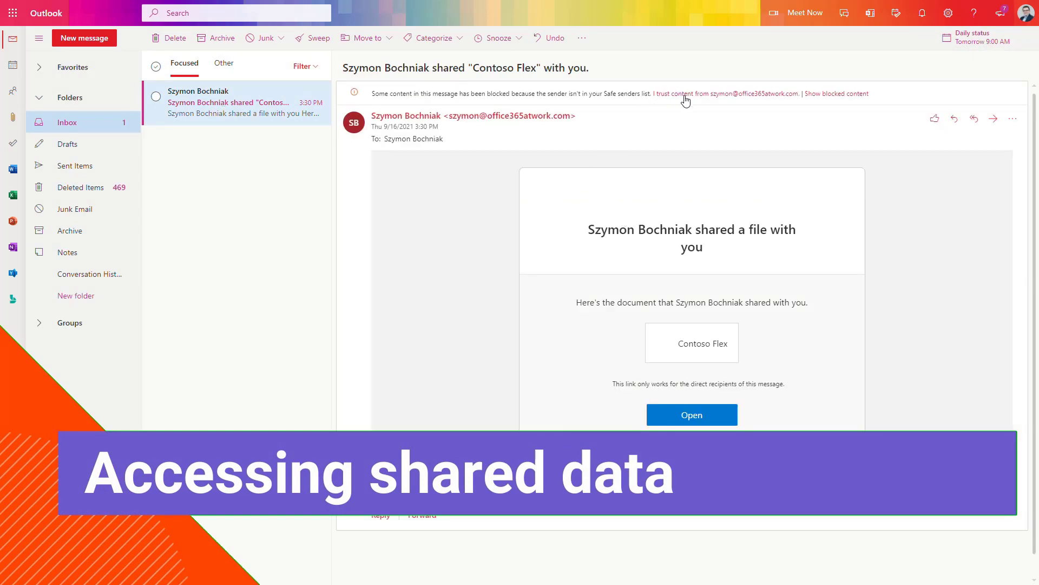
click(664, 94)
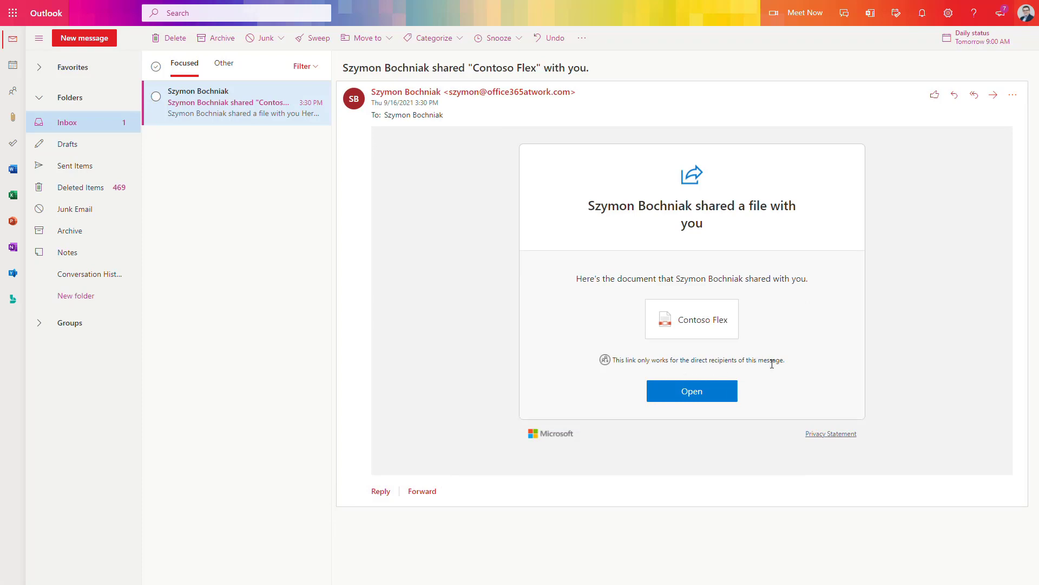
click(697, 393)
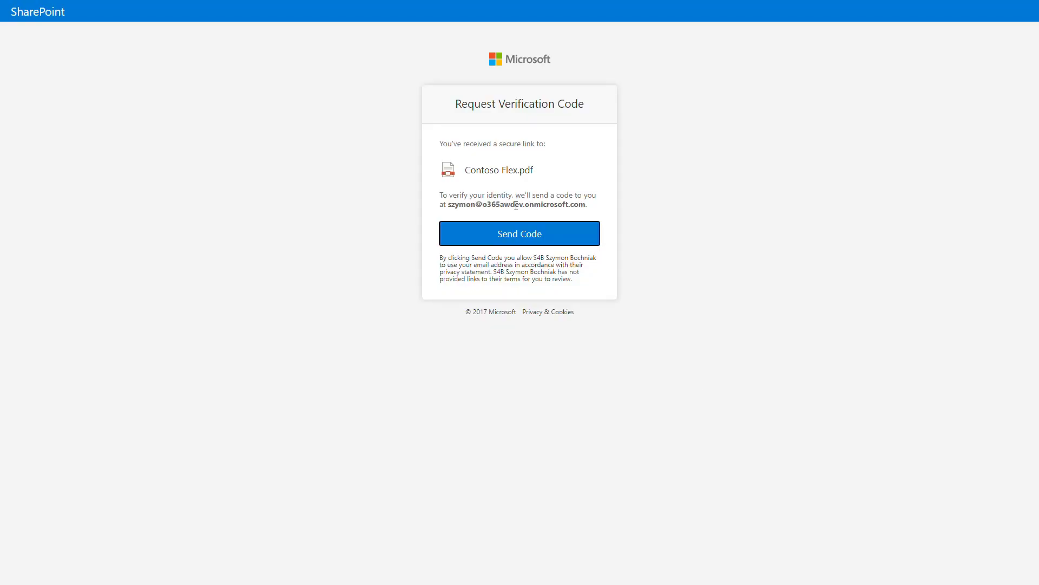
Request the verification code by e-mail and submit it to open Contoso Flex.pdf.
click(521, 239)
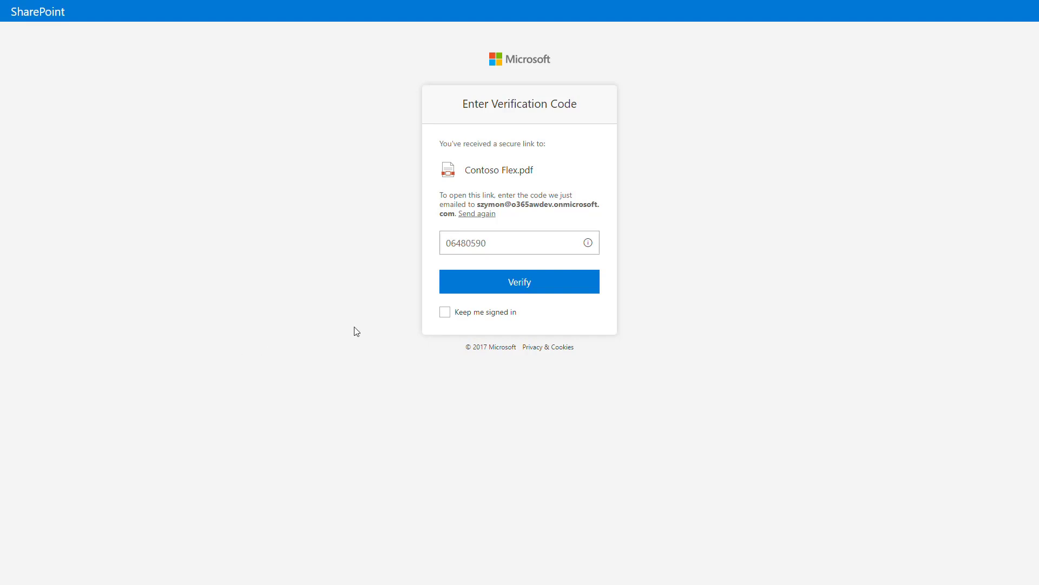
click(493, 282)
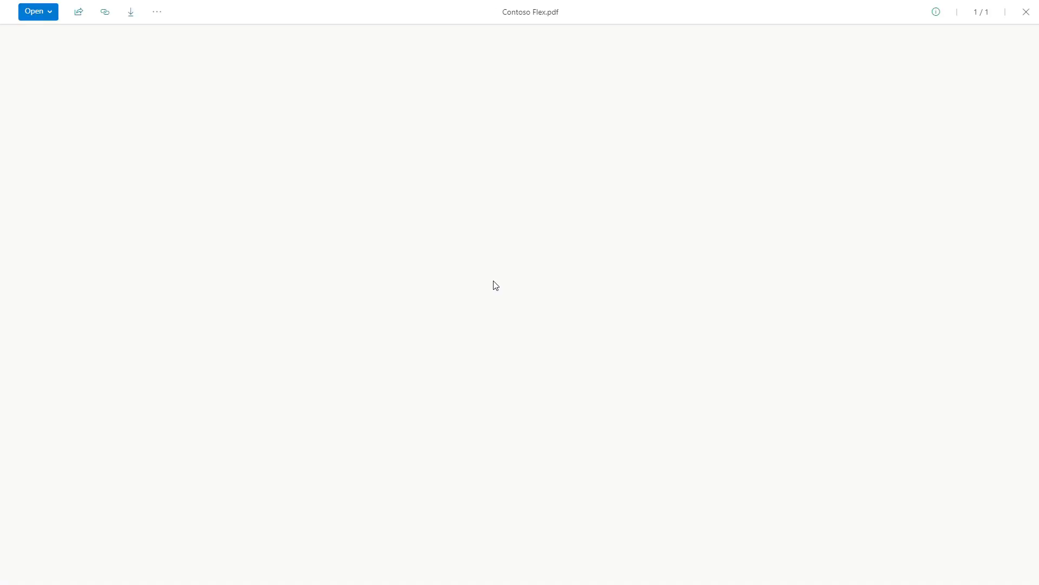